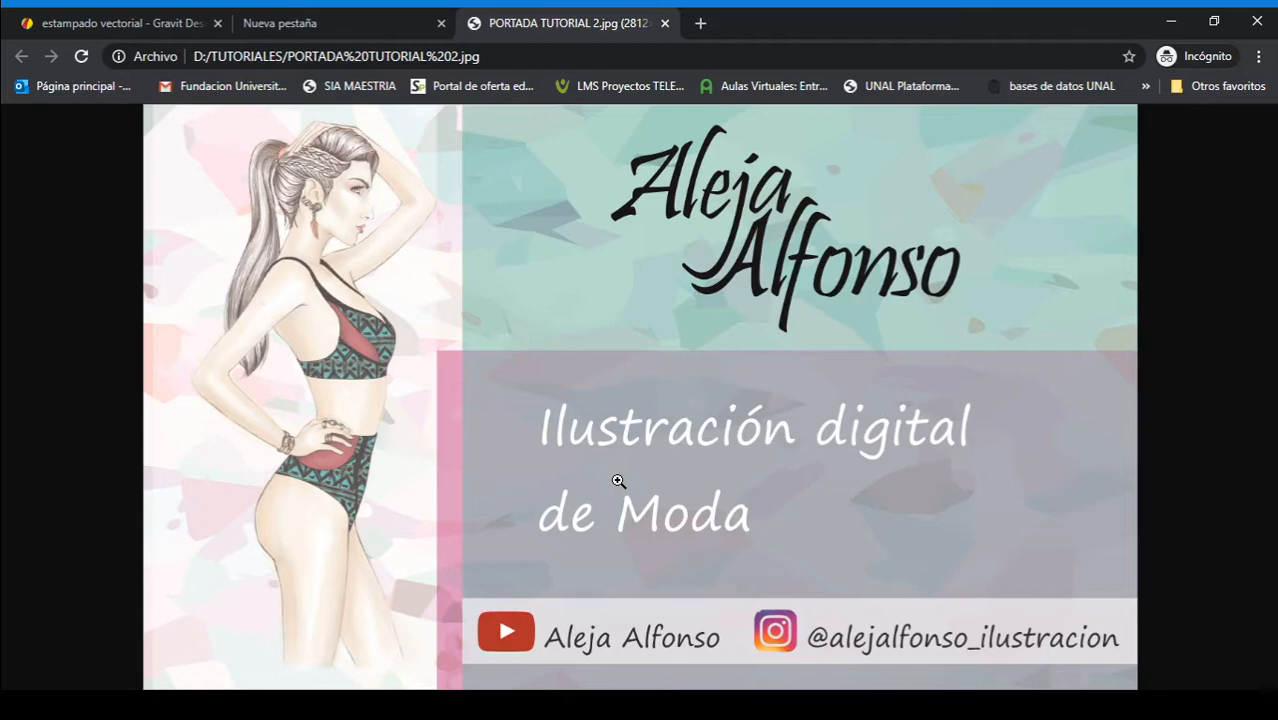
Step: Switch to the estampado vectorial document in Gravit Designer and unhide the Retículas heading and the list of repeat types on Página 8
click(131, 21)
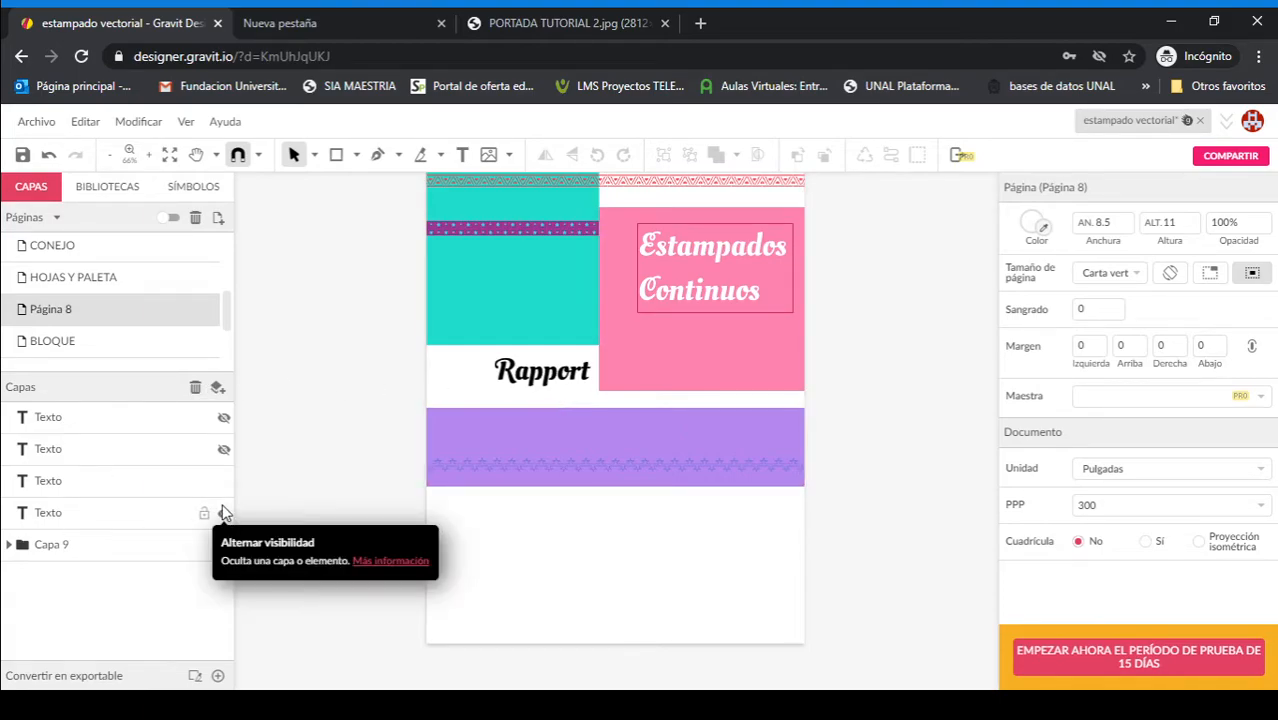
click(224, 449)
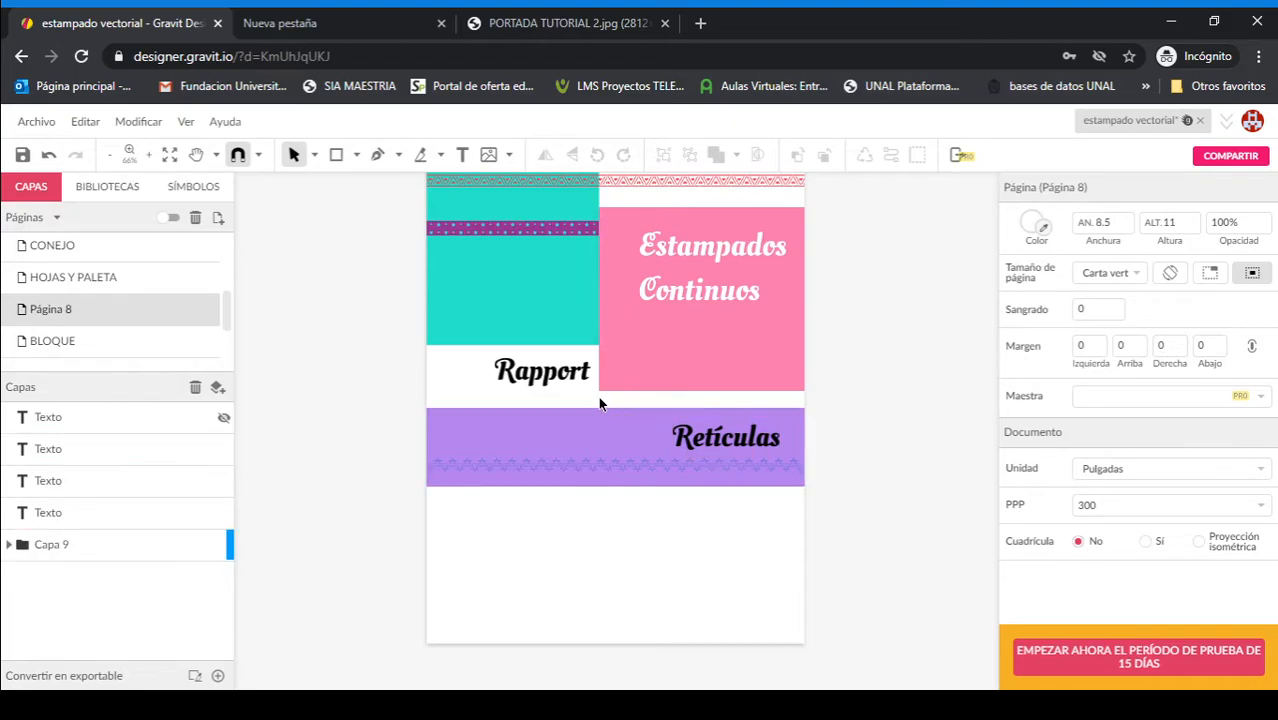
click(224, 418)
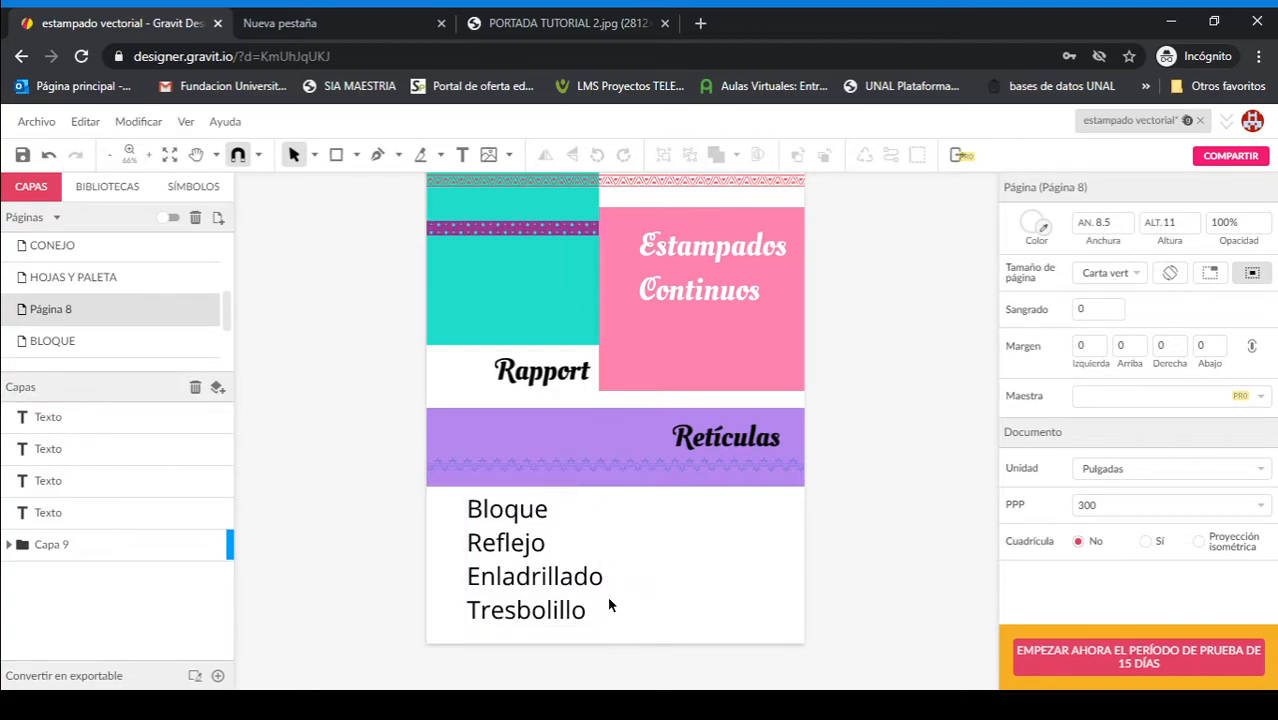
Step: On the BLOQUE page, show the RAYAS, PUNTOS] and GEOMETRIA example layers one at a time, hiding each again after viewing
click(59, 341)
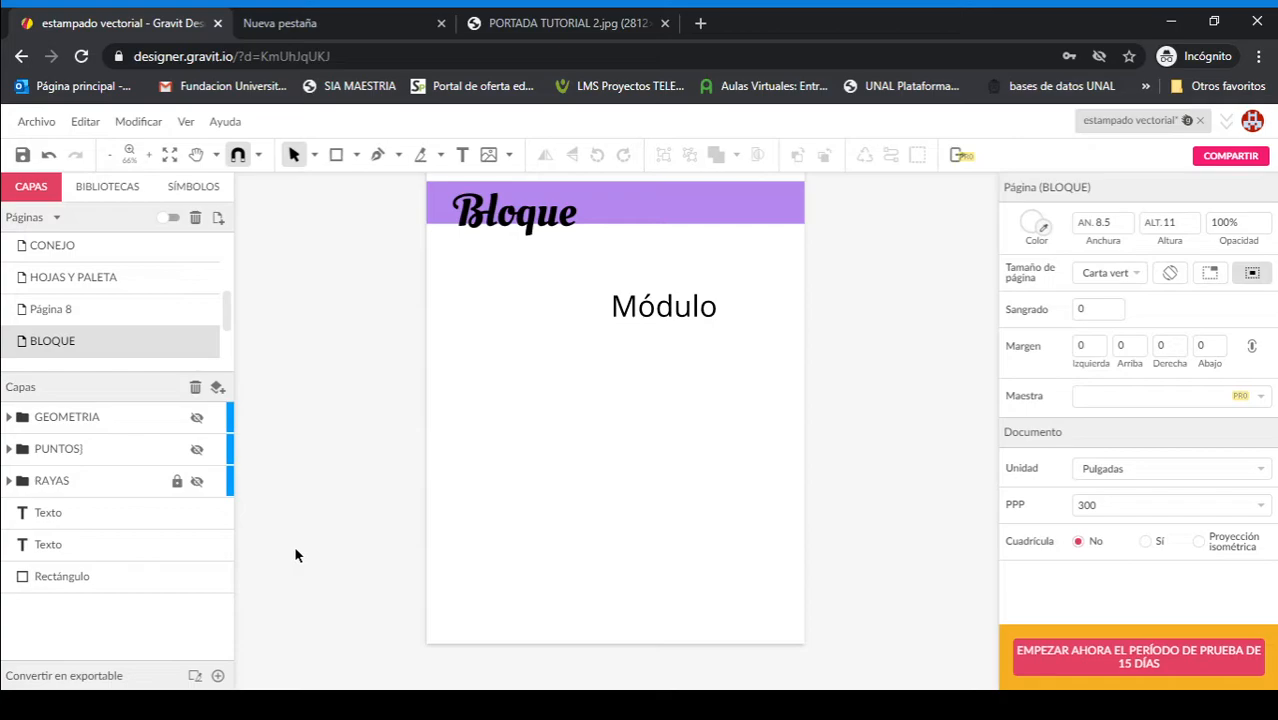
click(197, 483)
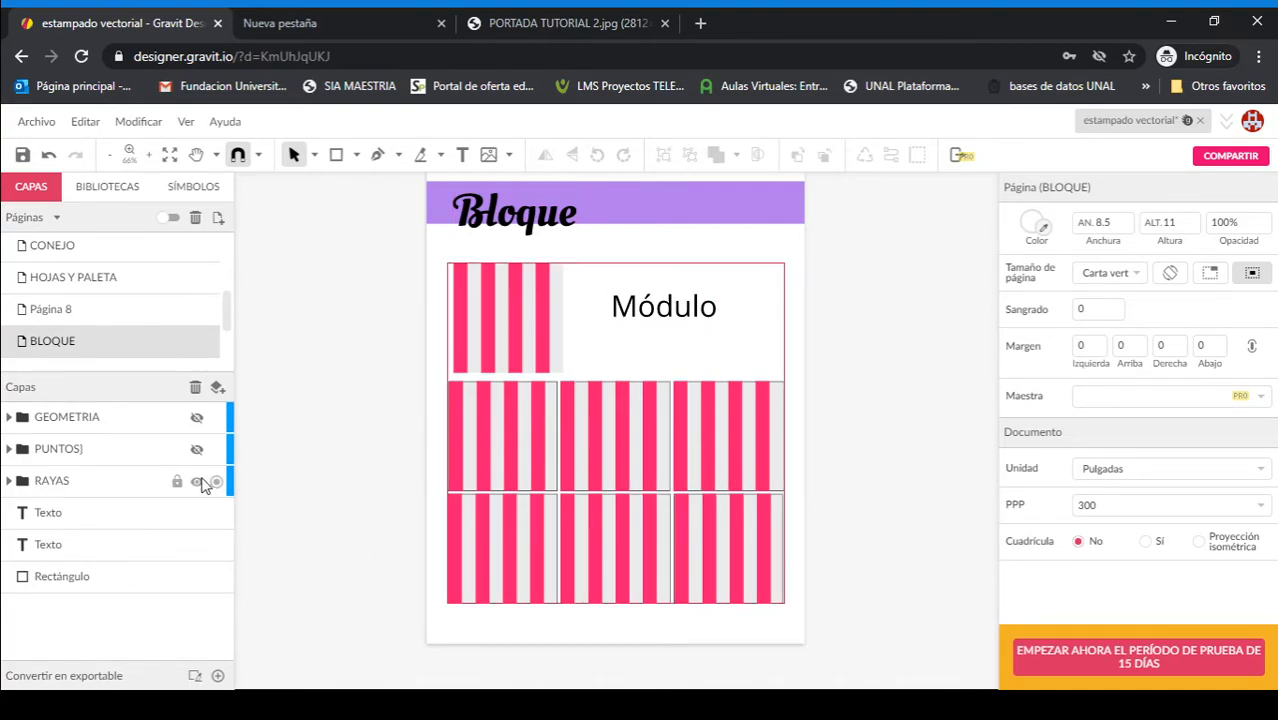
click(197, 481)
click(197, 451)
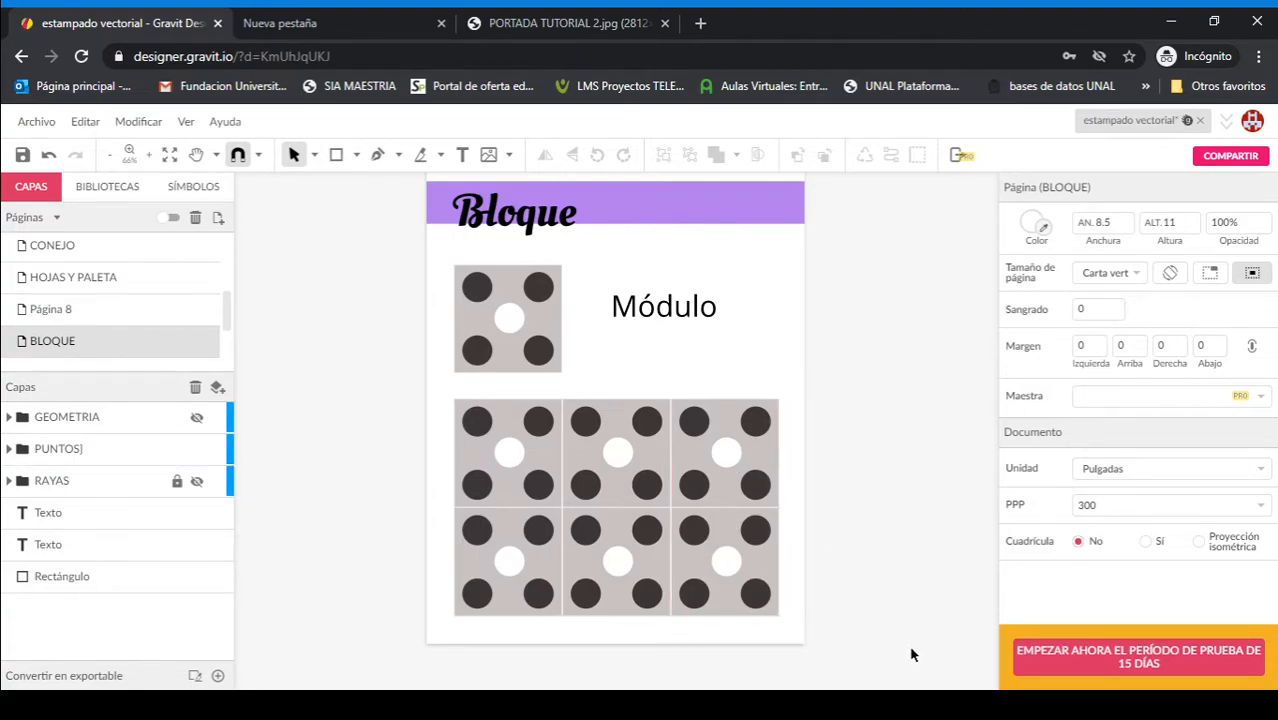
click(197, 449)
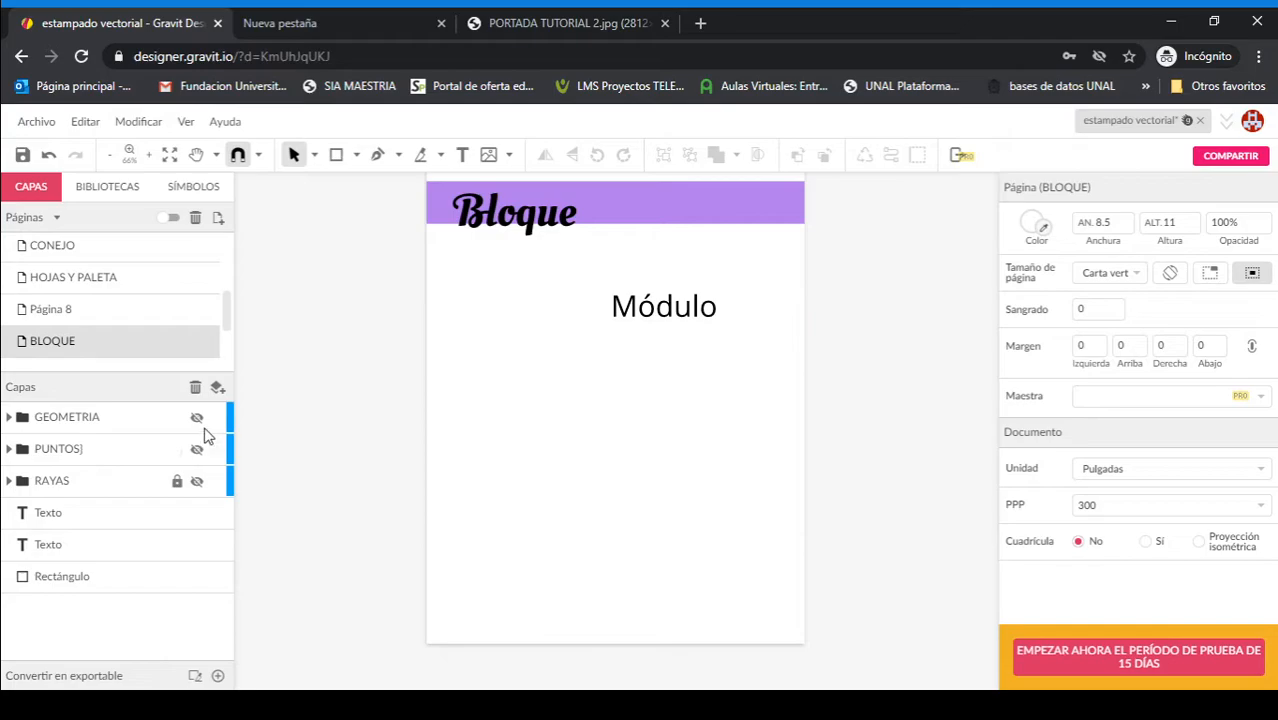
click(197, 417)
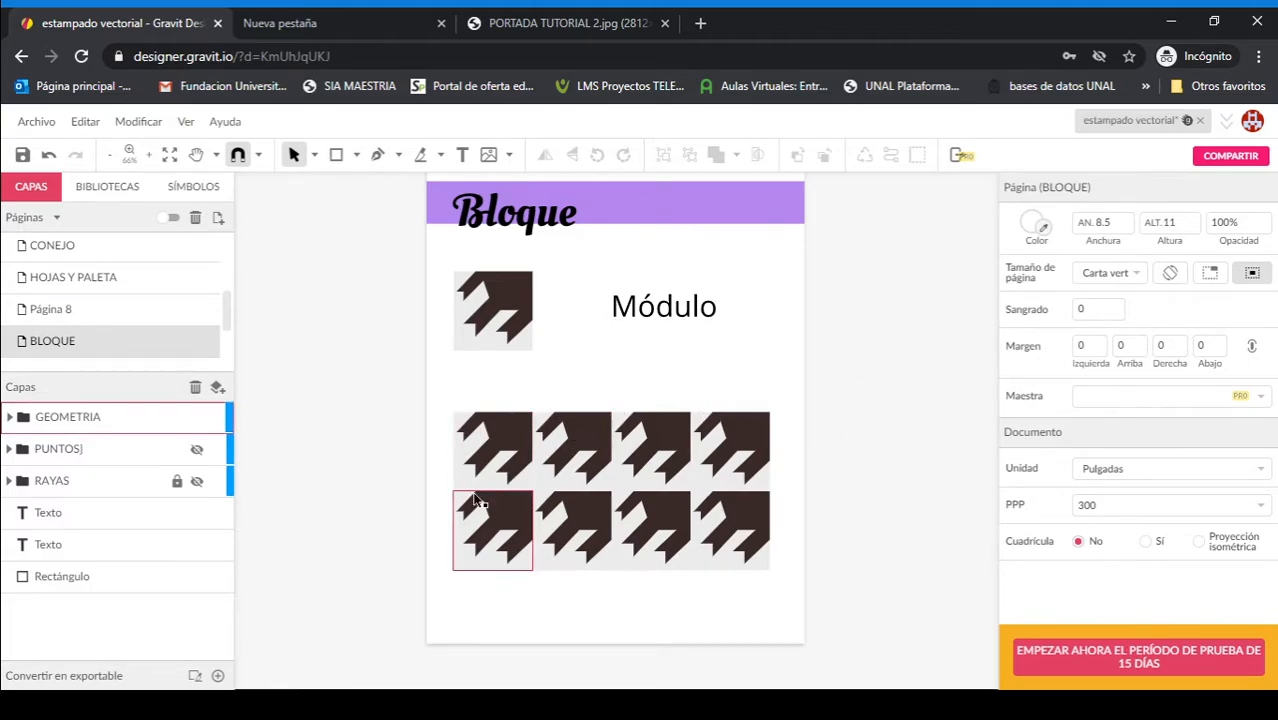
click(196, 417)
Step: On the REFLEJO page, view the GEOMETRIA example layer and hide it again, and show the CARITAS layer
scroll(67, 338, down, 2)
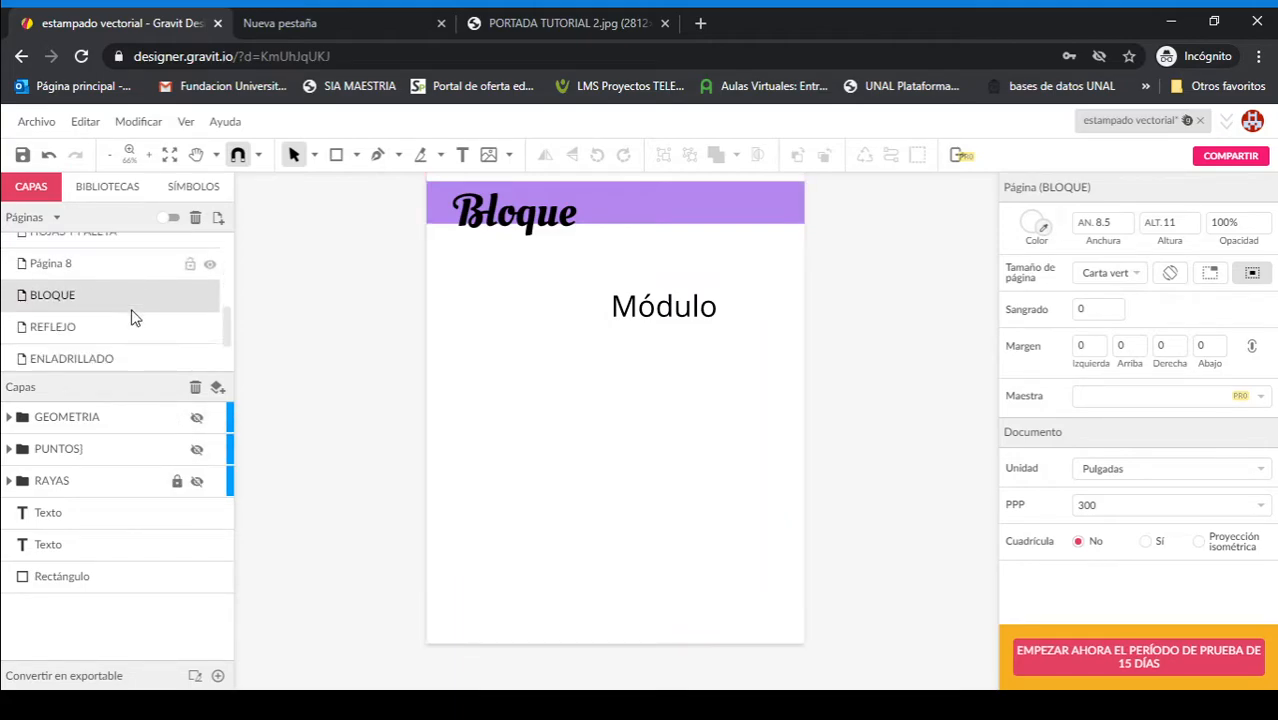
click(62, 284)
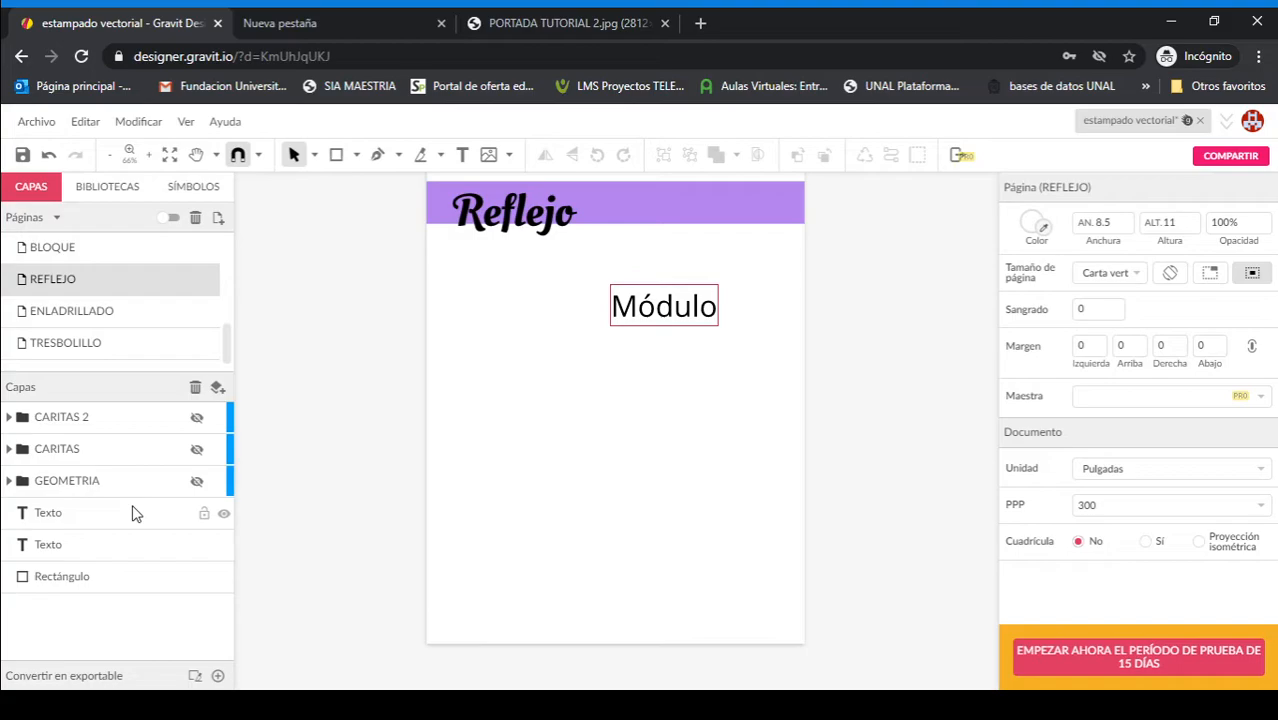
click(196, 481)
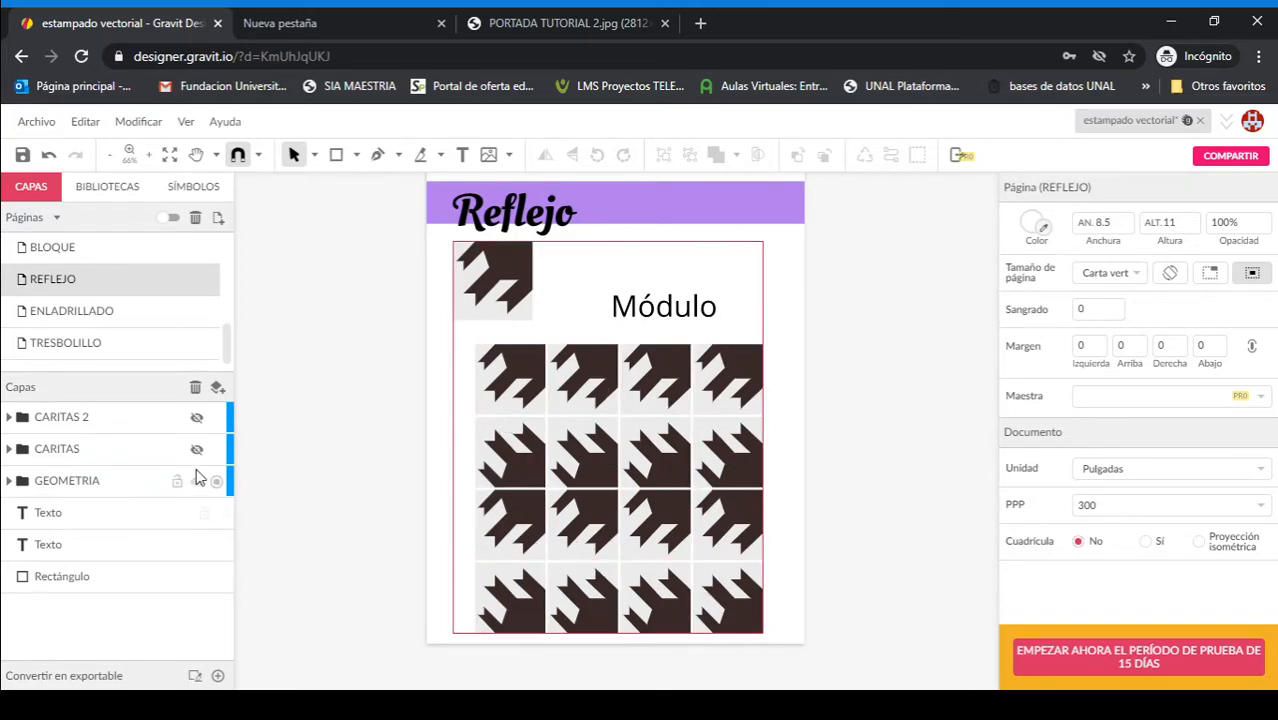
click(197, 482)
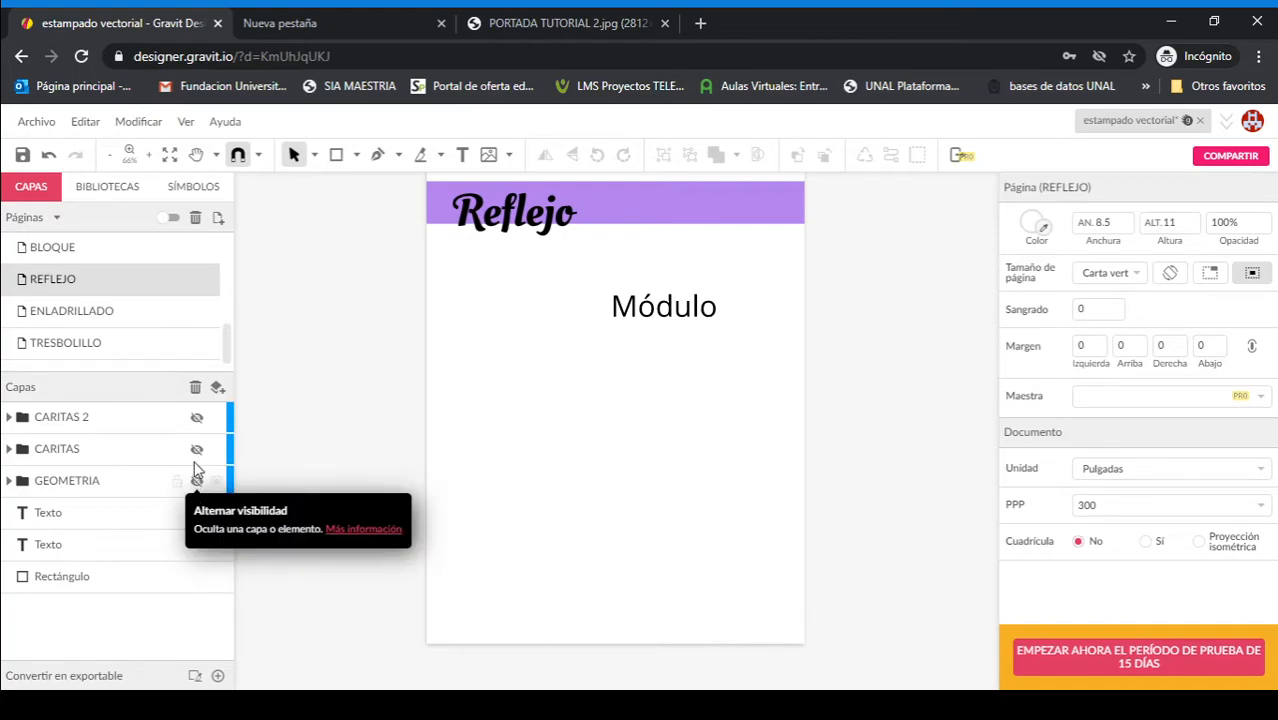
click(196, 449)
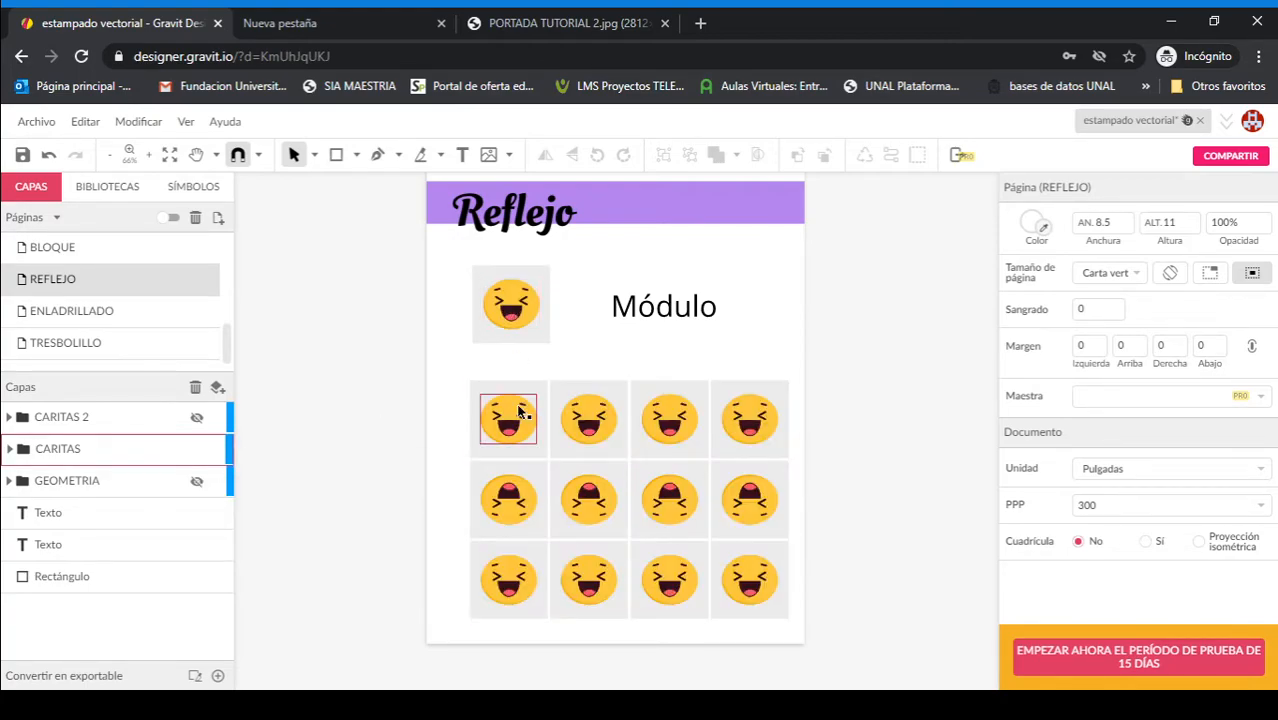
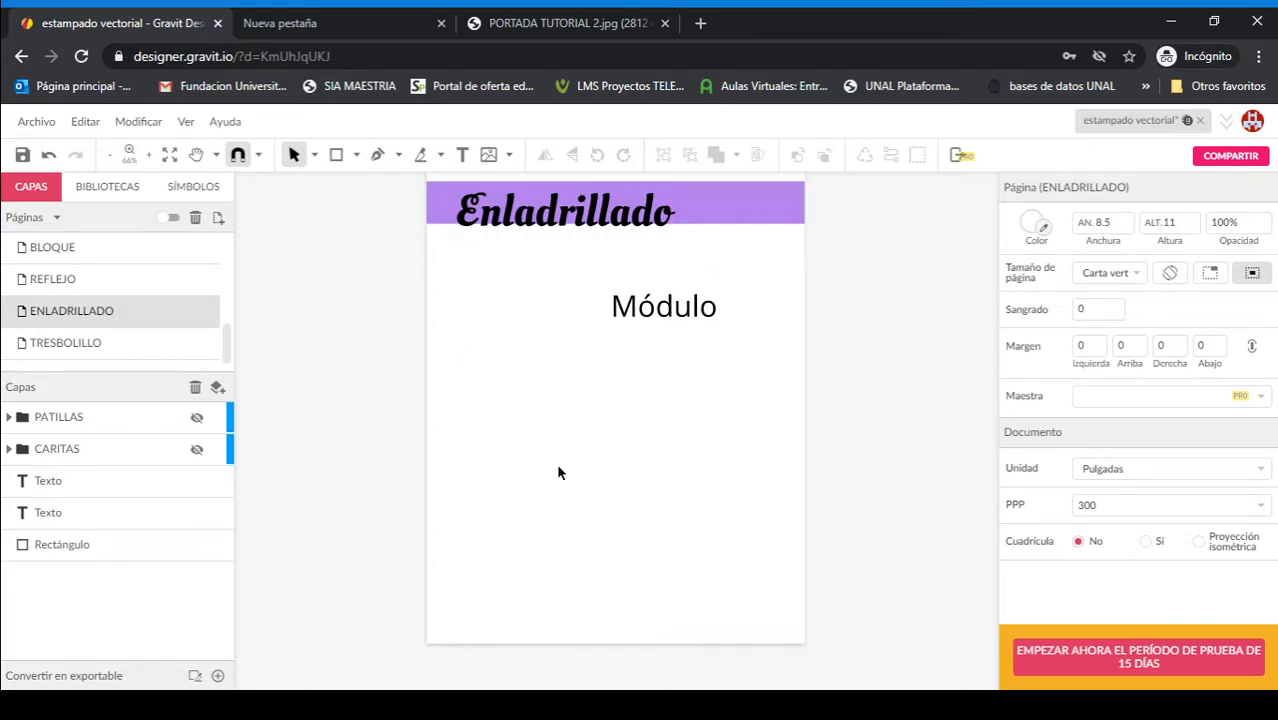
Step: On the ENLADRILLADO page, show the CARITAS and PATILLAS example layers one at a time, hiding each again after viewing
click(198, 450)
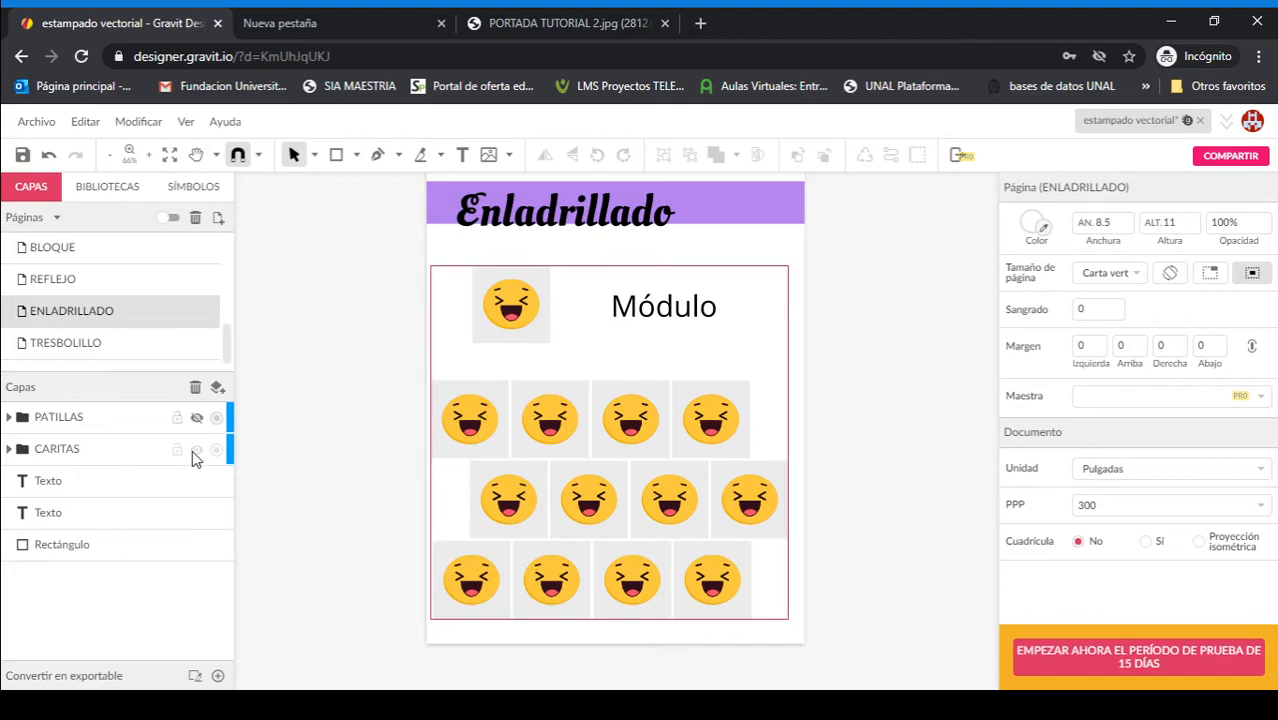
click(197, 450)
click(197, 417)
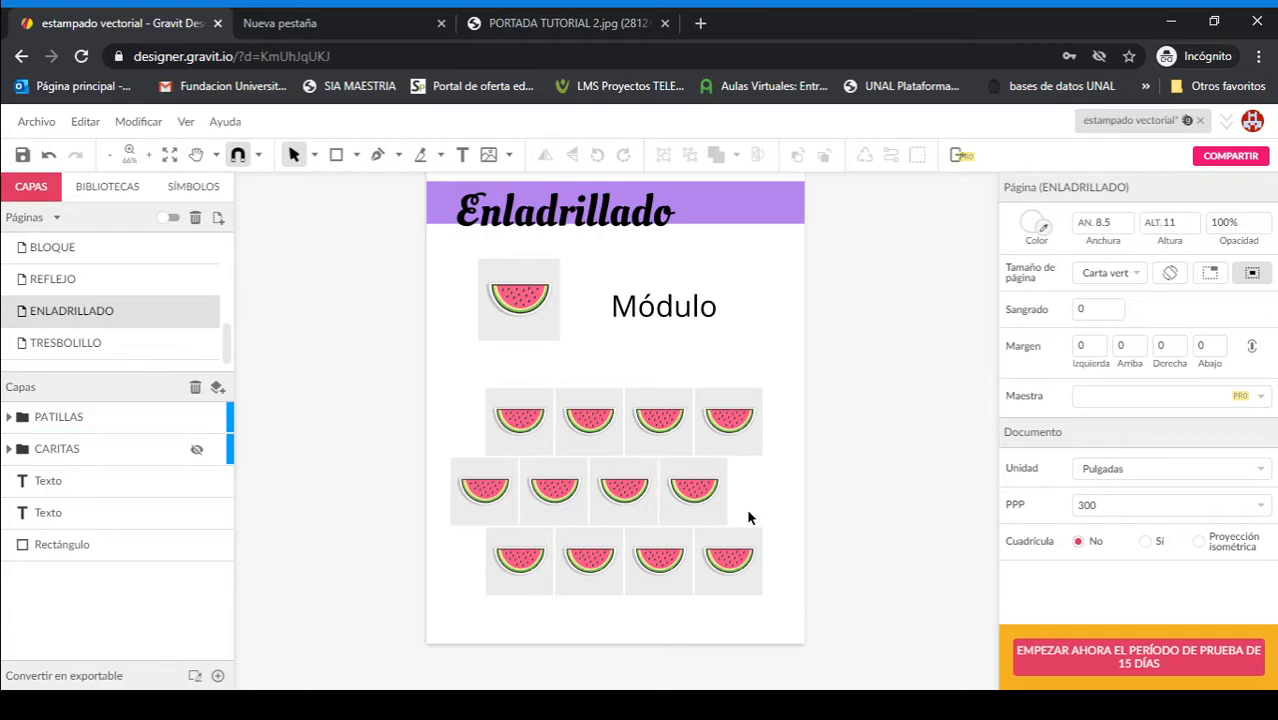
click(196, 451)
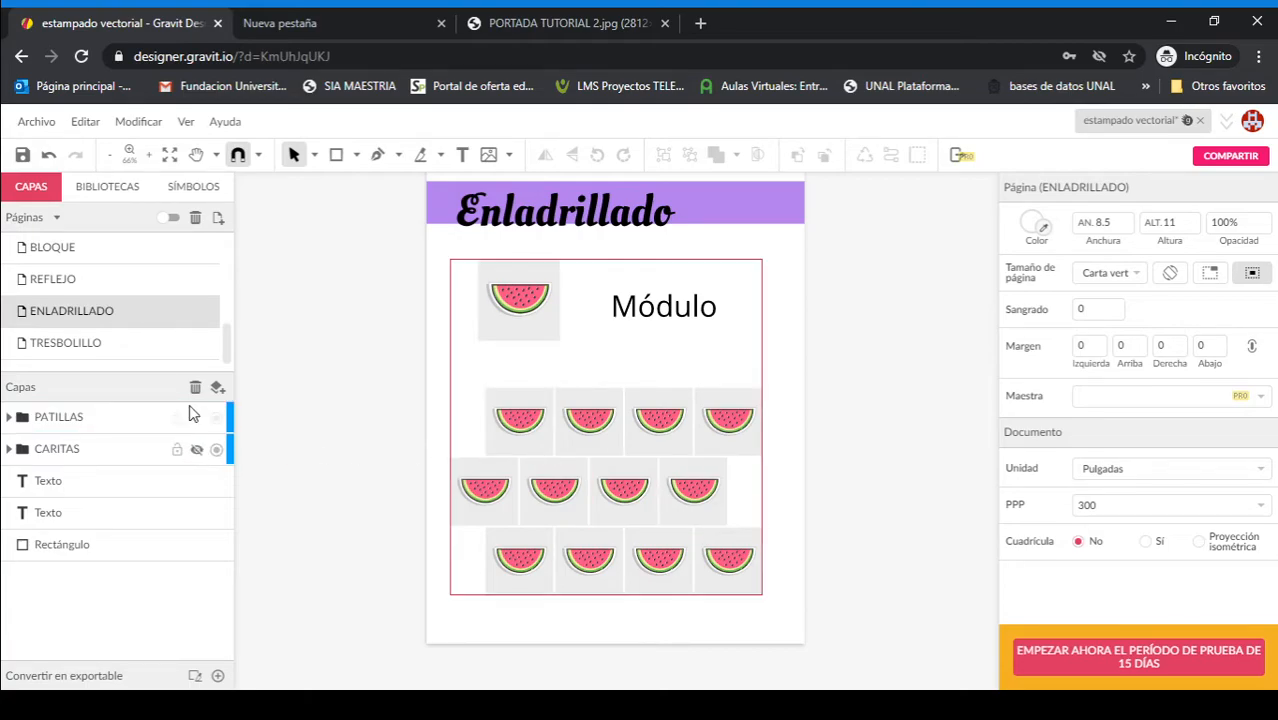
click(196, 418)
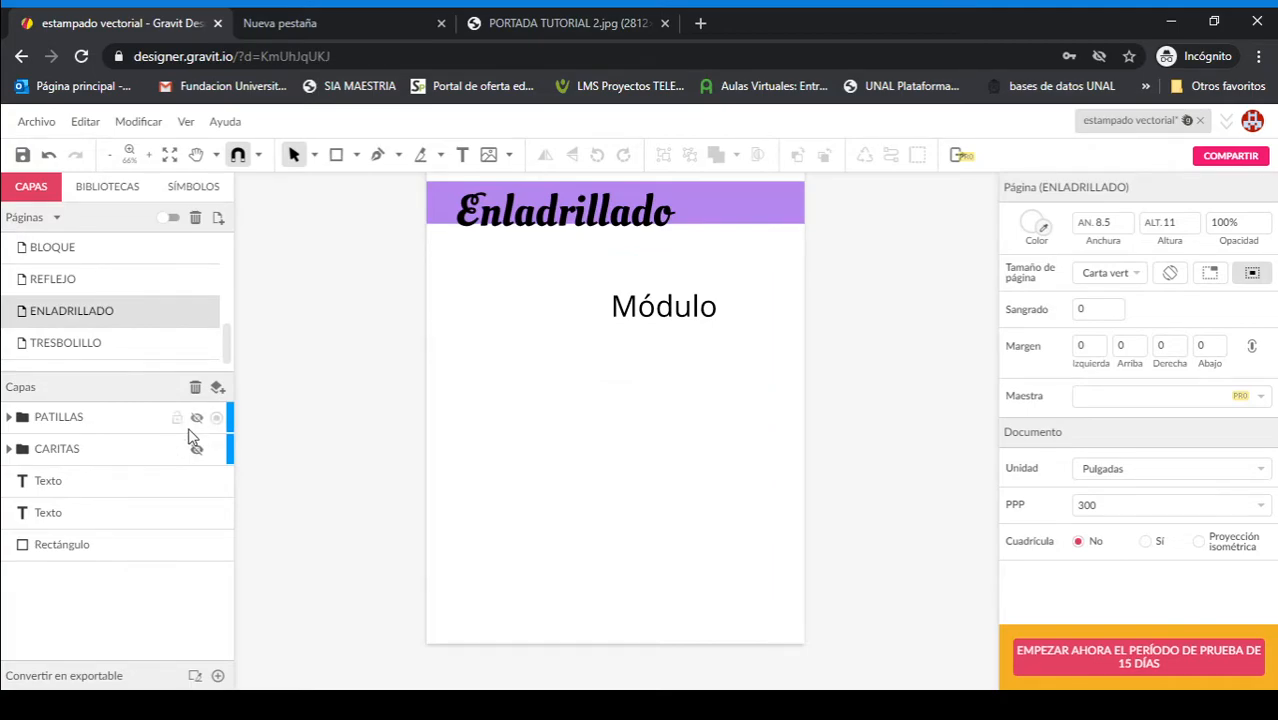
Step: On the TRESBOLILLO page, view the CARITAS 2 example layer and hide it again, and show the DONAS layer
click(76, 342)
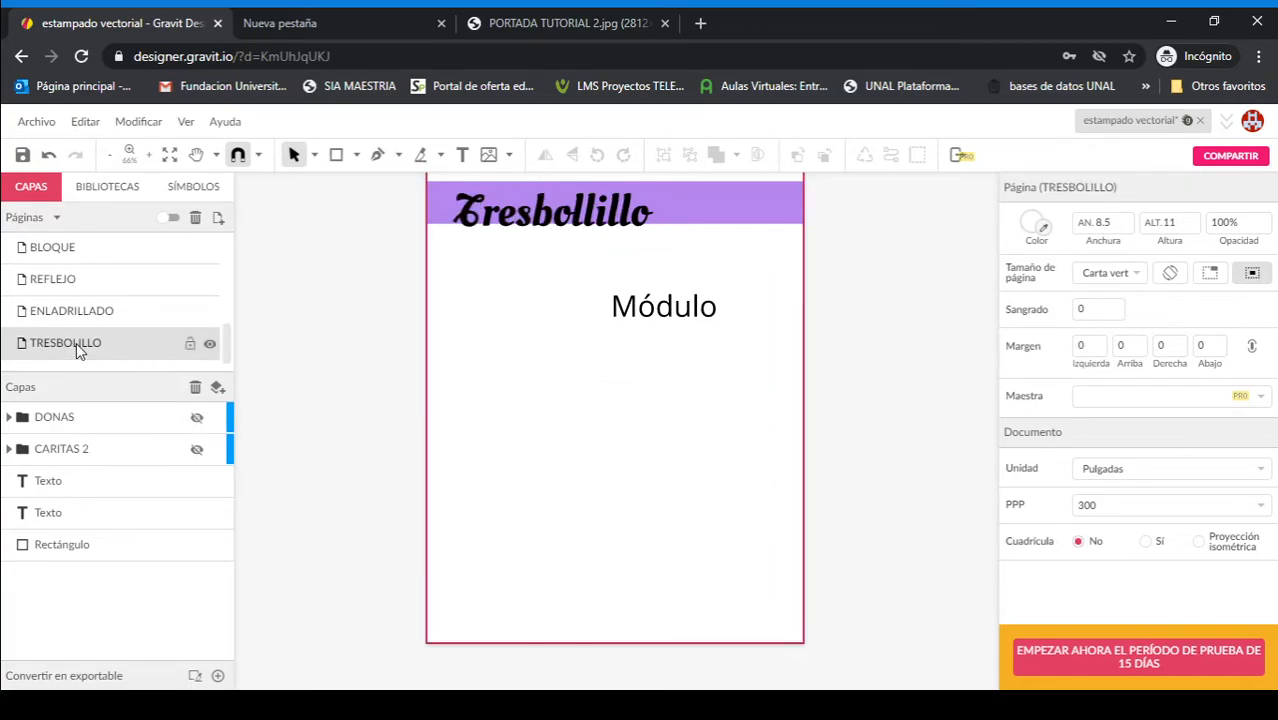
click(196, 450)
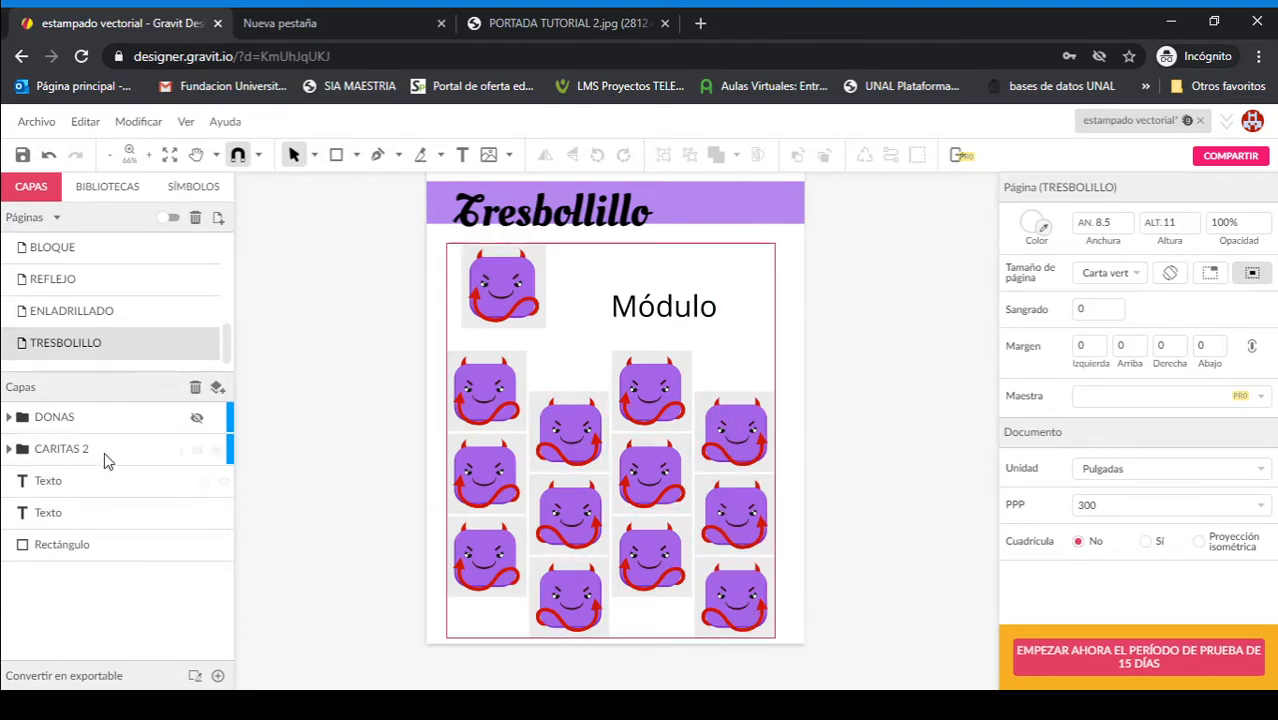
click(197, 450)
click(197, 417)
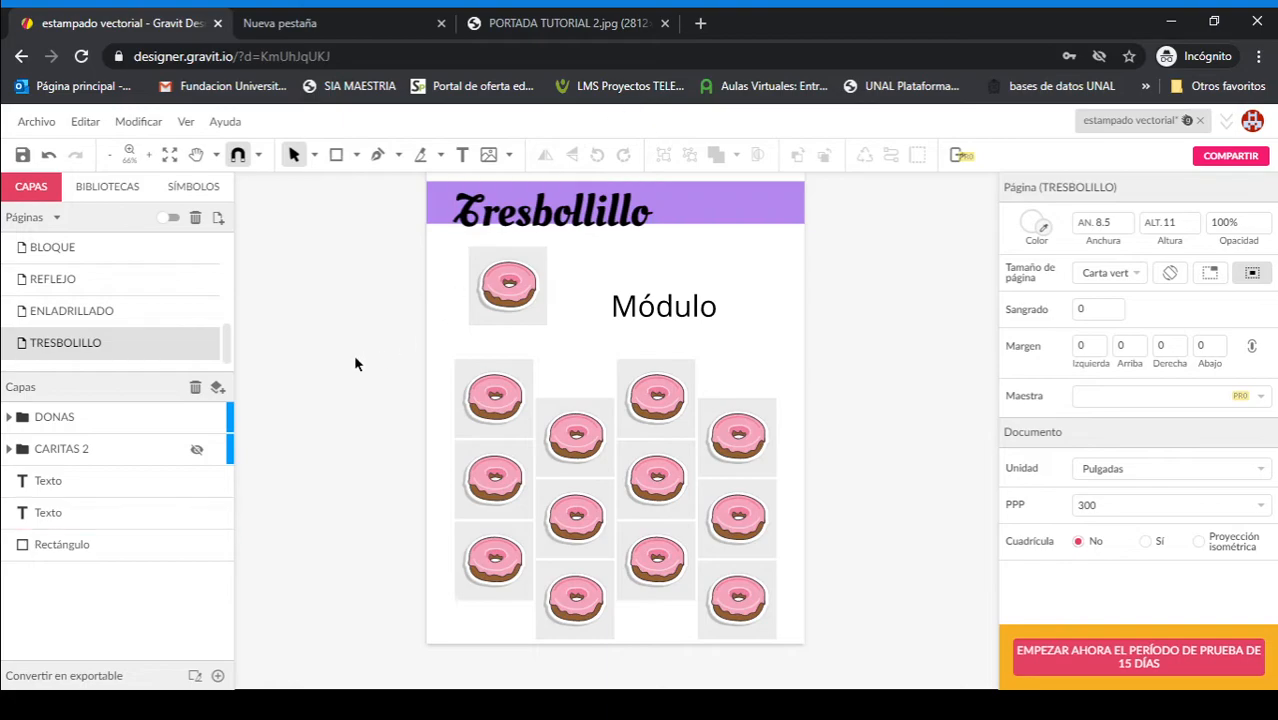
Step: Add a new blank page after TRESBOLILLO and display the canvas grid on it
click(218, 217)
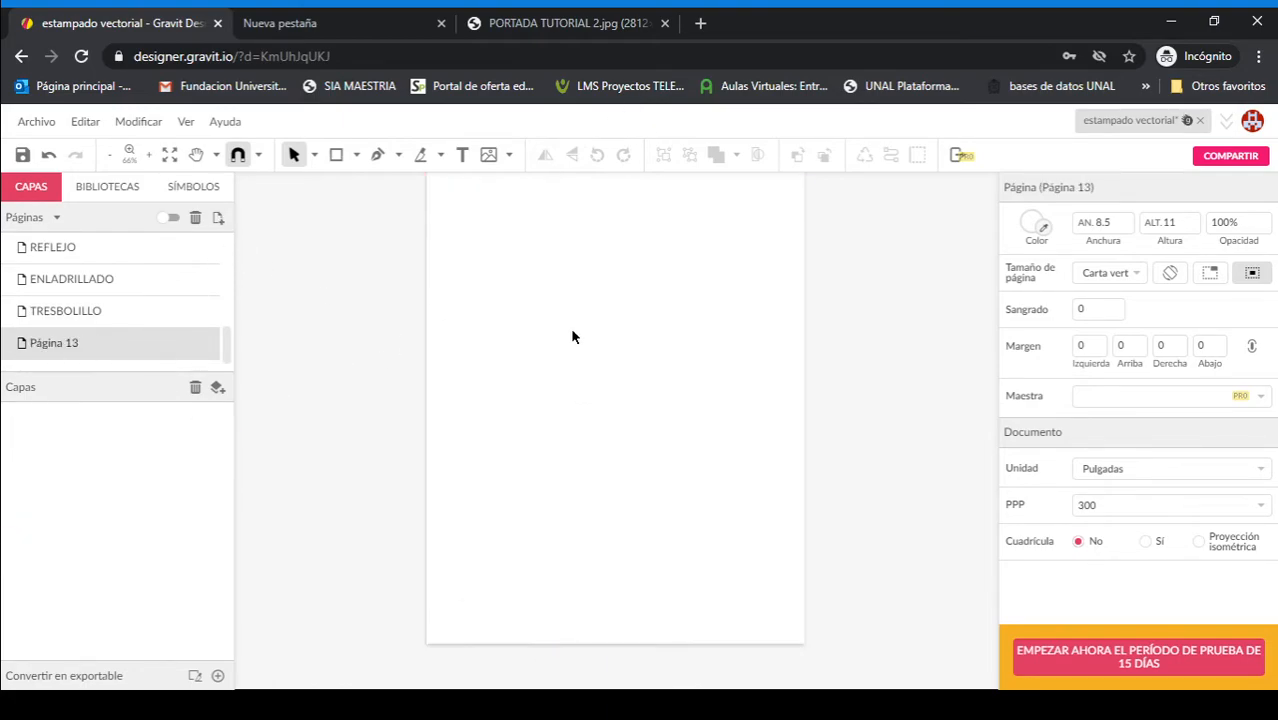
key(r)
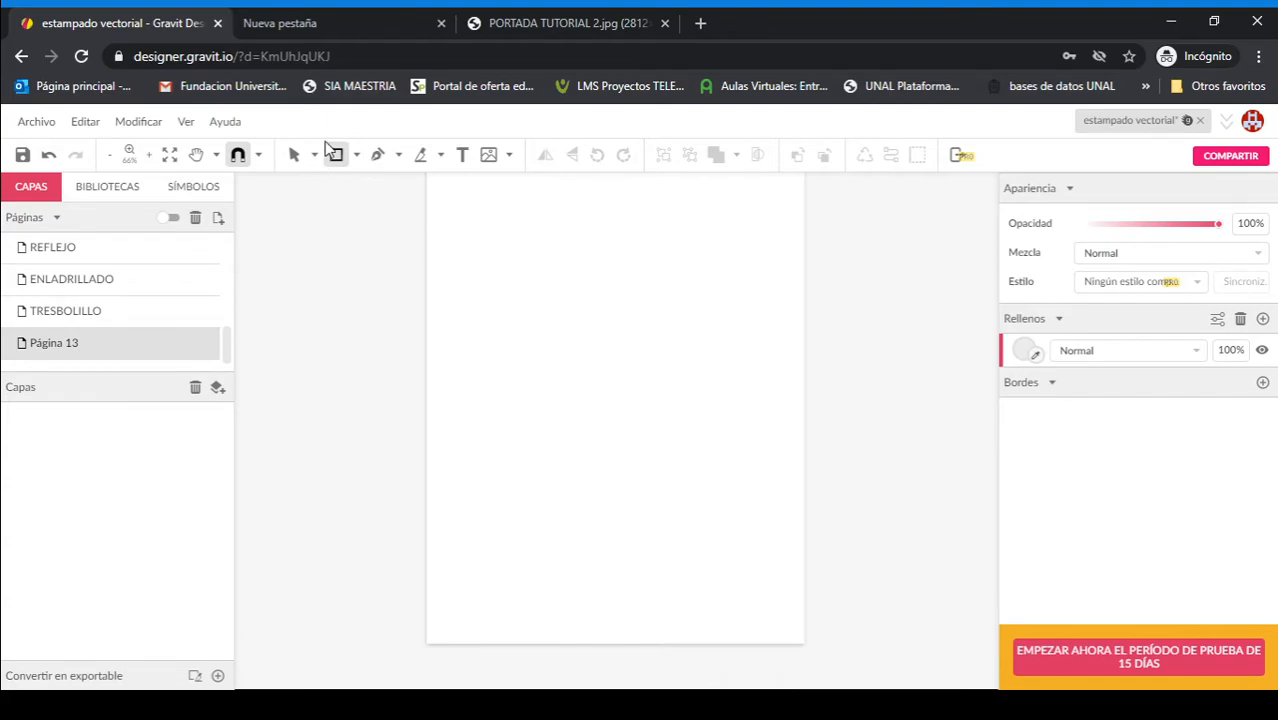
click(357, 158)
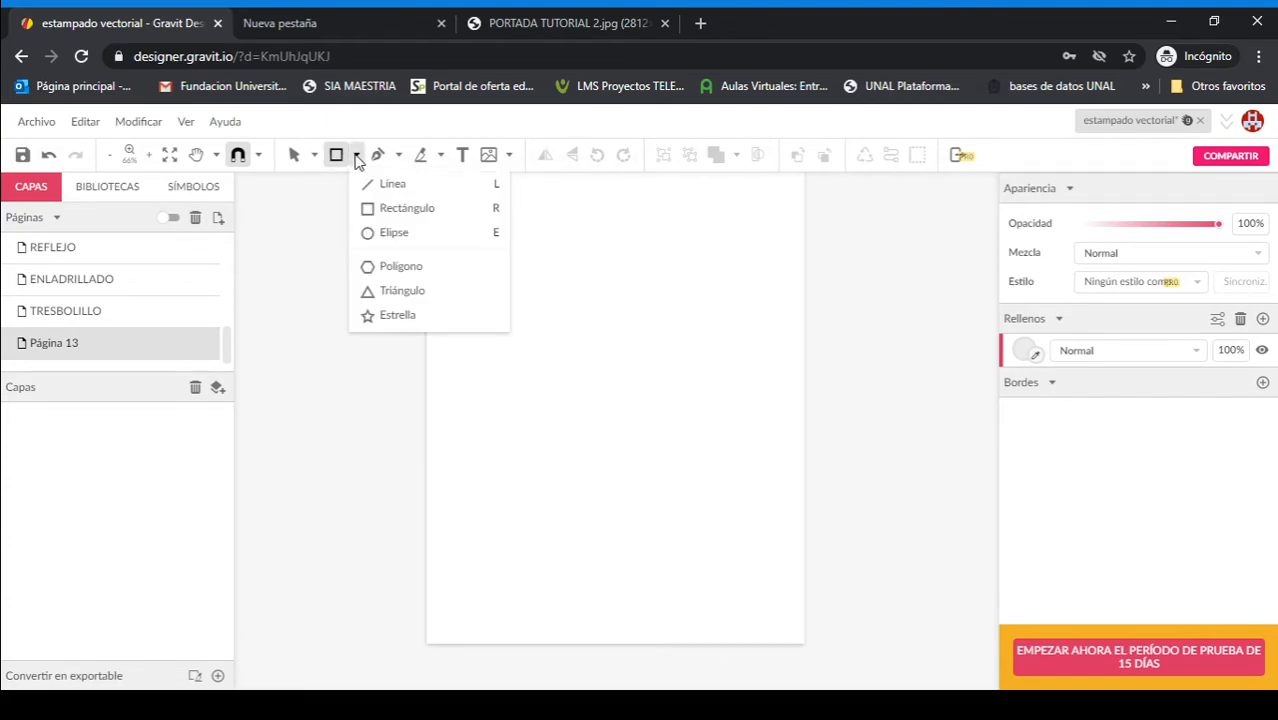
click(185, 121)
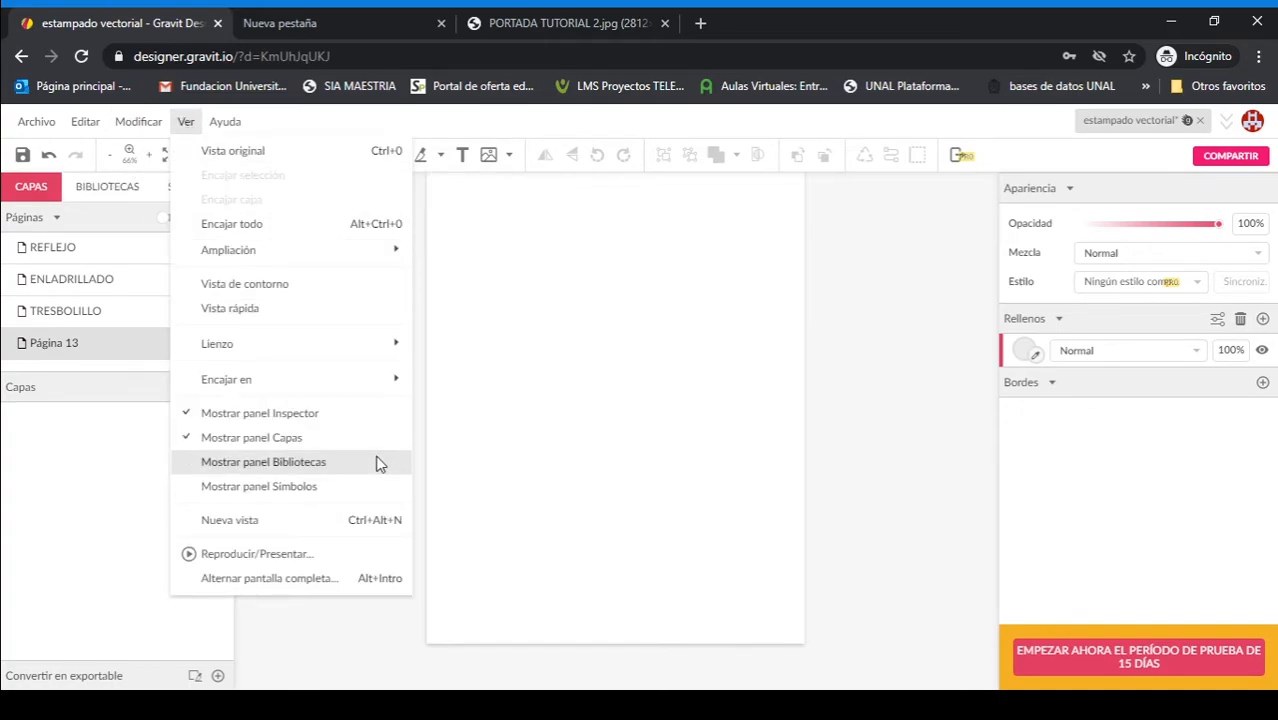
mouse_move(357, 343)
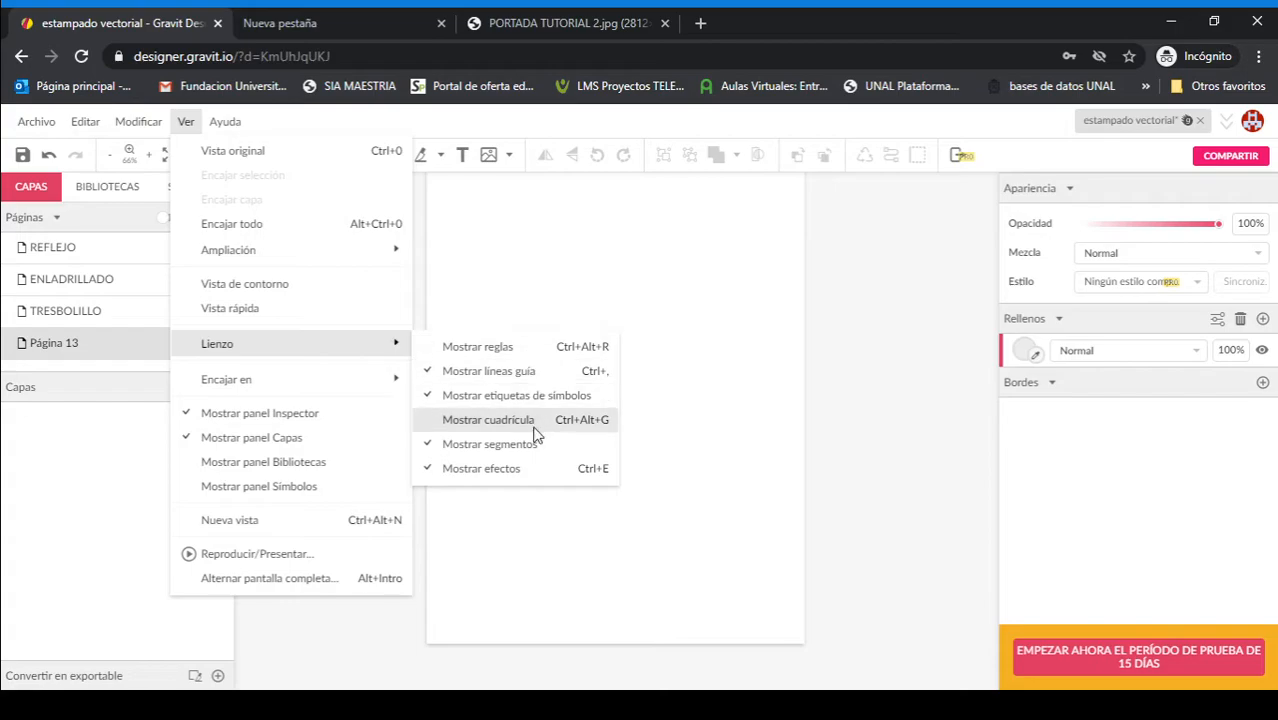
click(497, 424)
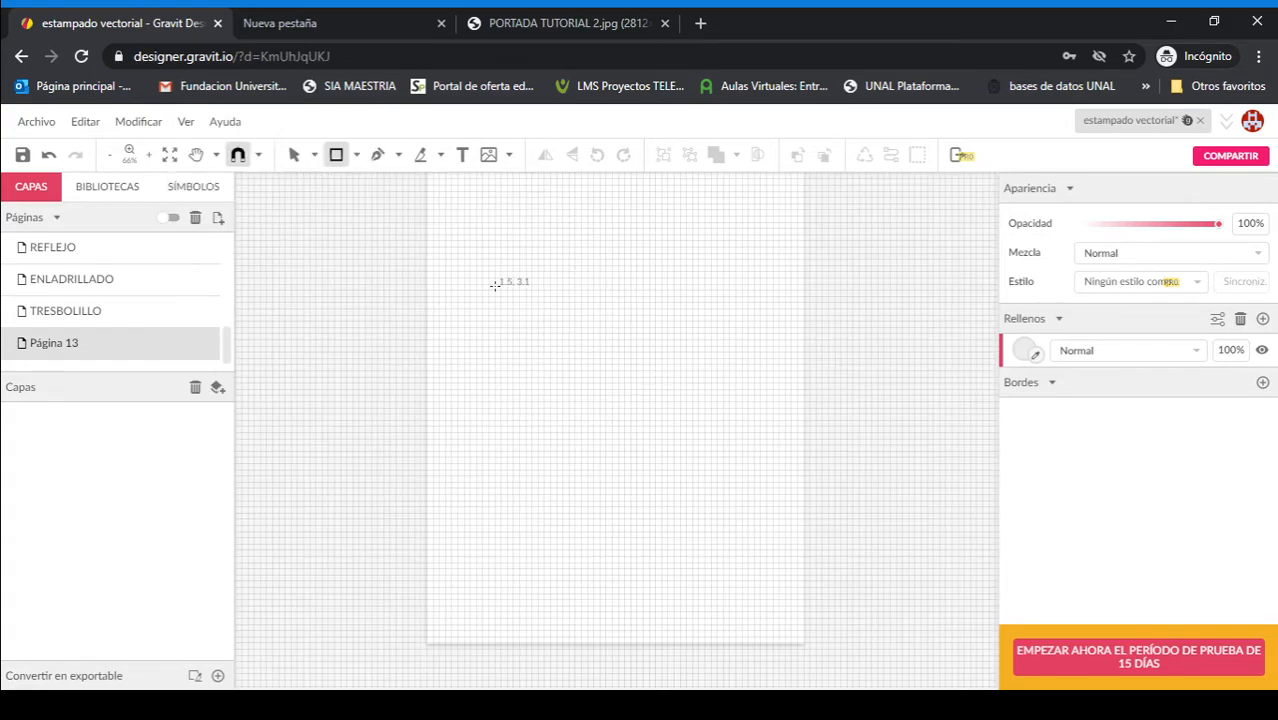
scroll(494, 285, up, 3)
drag(507, 338, 715, 534)
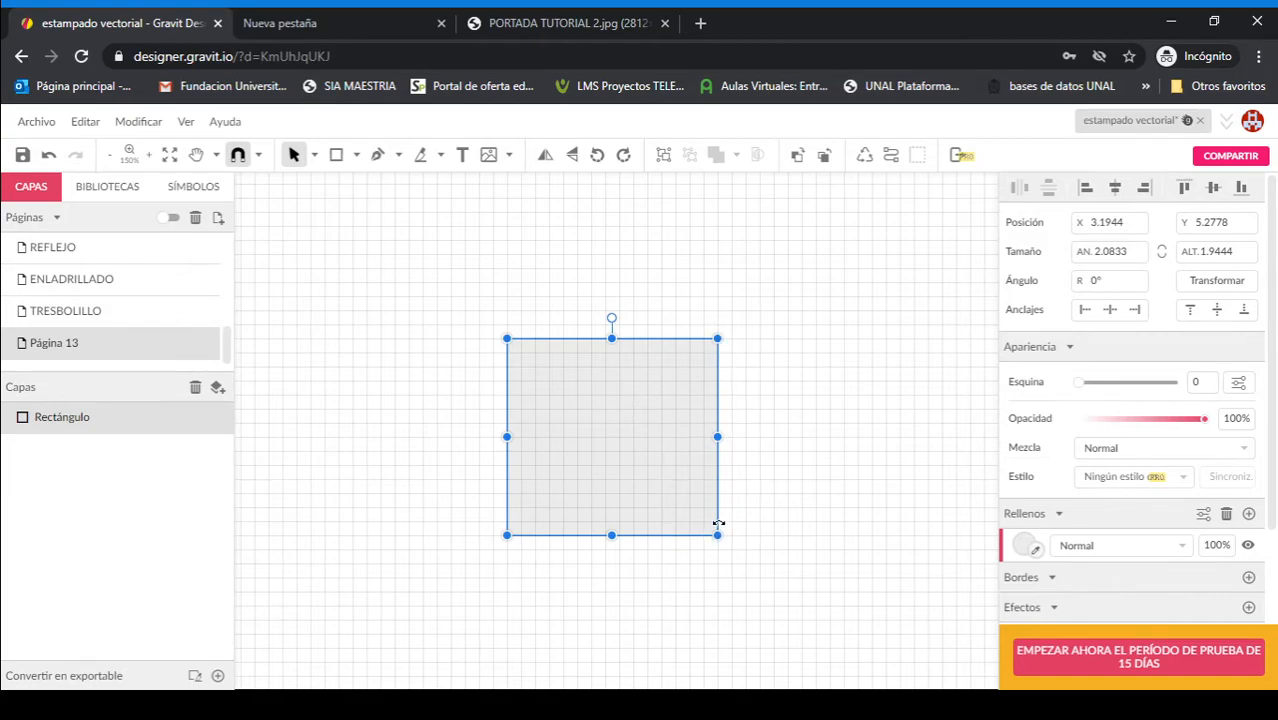
key(Delete)
Step: Draw a grey square about 1.81 in per side near the page's upper left corner, aligned to the grid
key(space)
key(space)
drag(346, 304, 452, 548)
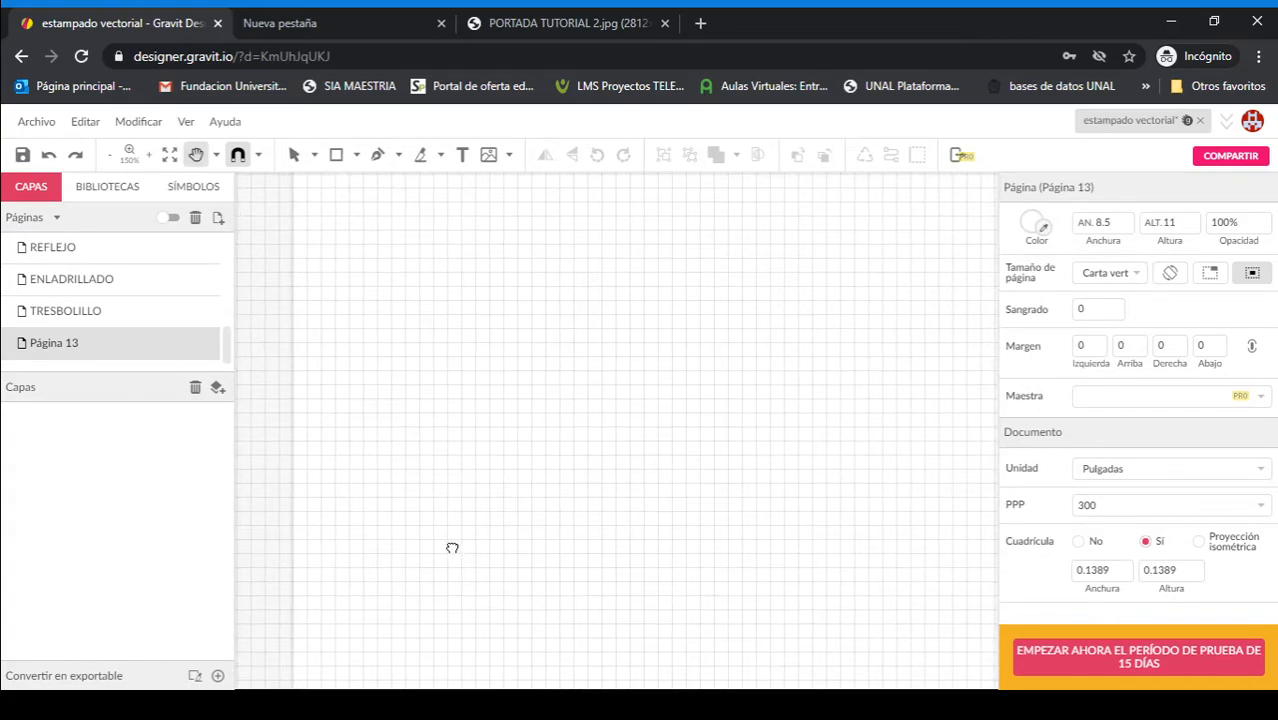
scroll(556, 416, down, 3)
scroll(556, 416, up, 3)
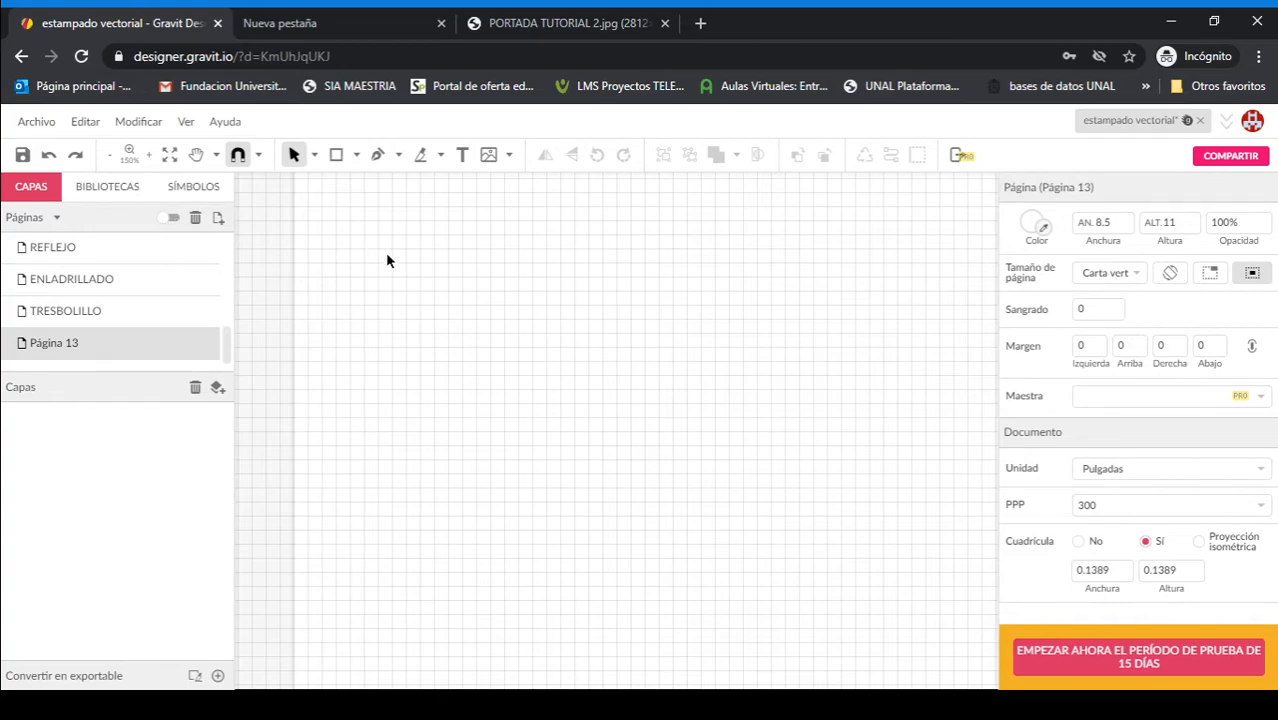
key(space)
drag(451, 296, 414, 367)
drag(405, 456, 415, 630)
drag(388, 504, 388, 405)
click(336, 155)
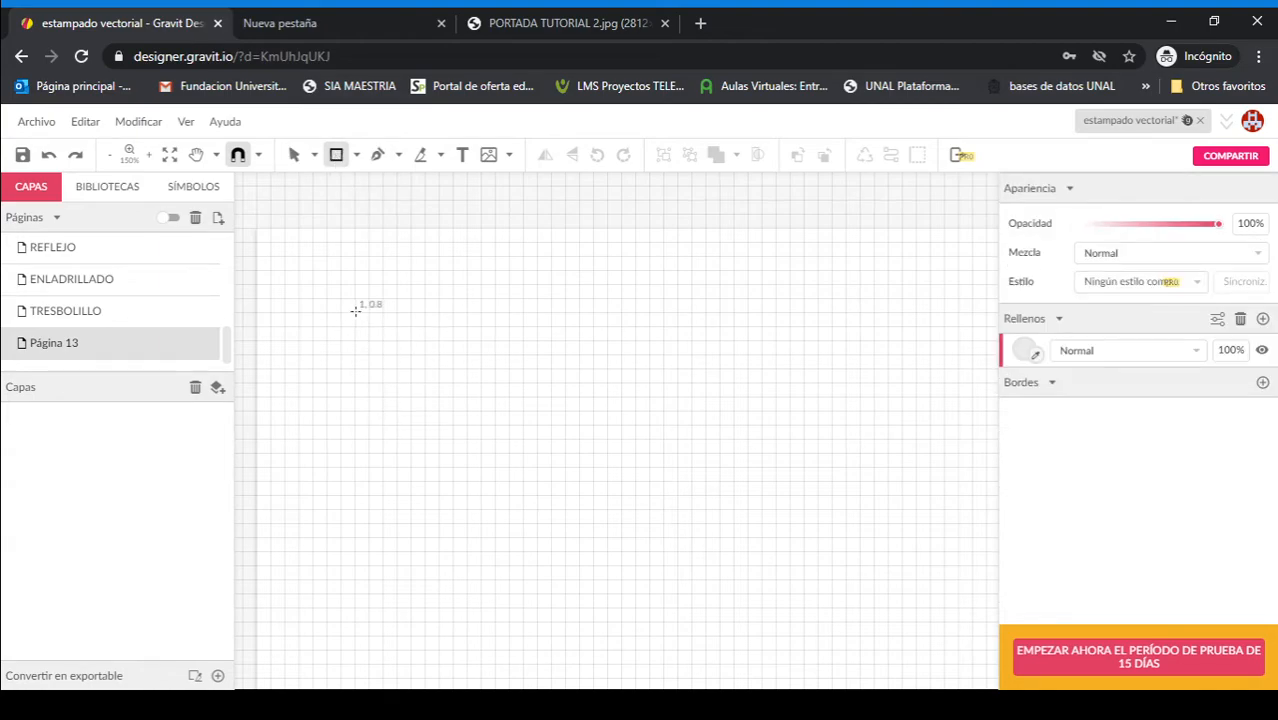
drag(354, 312, 536, 476)
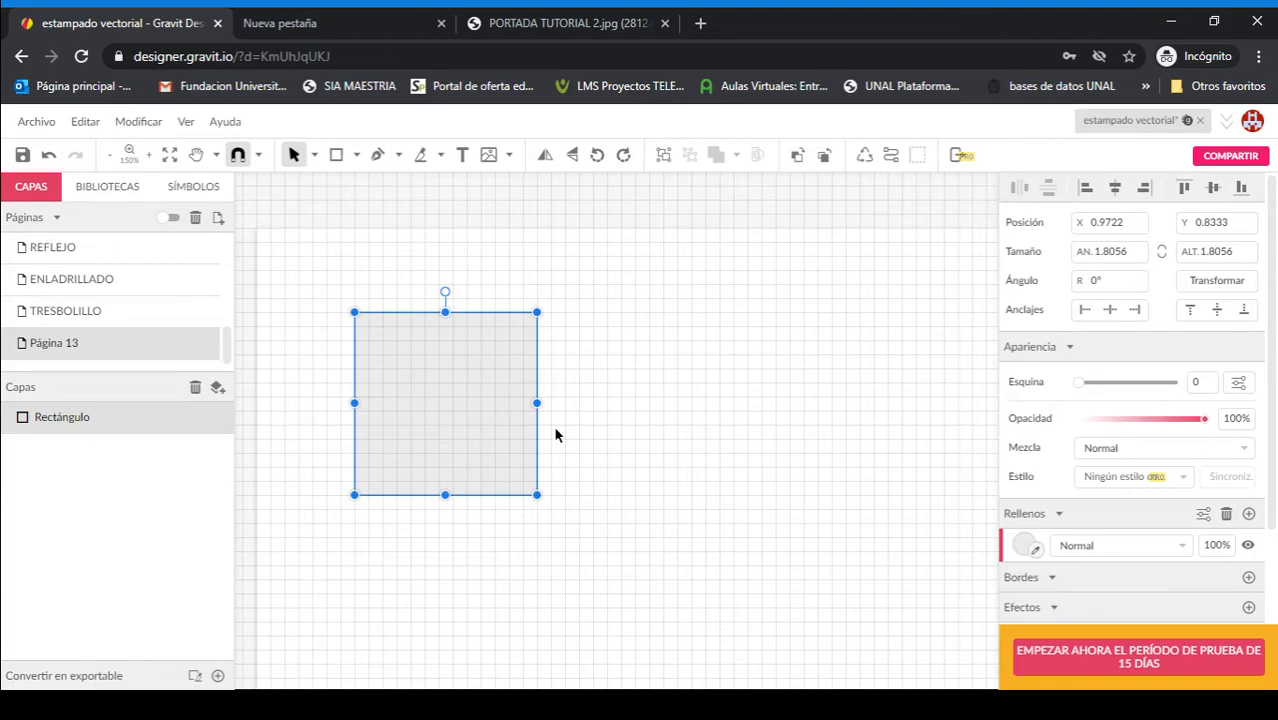
click(620, 462)
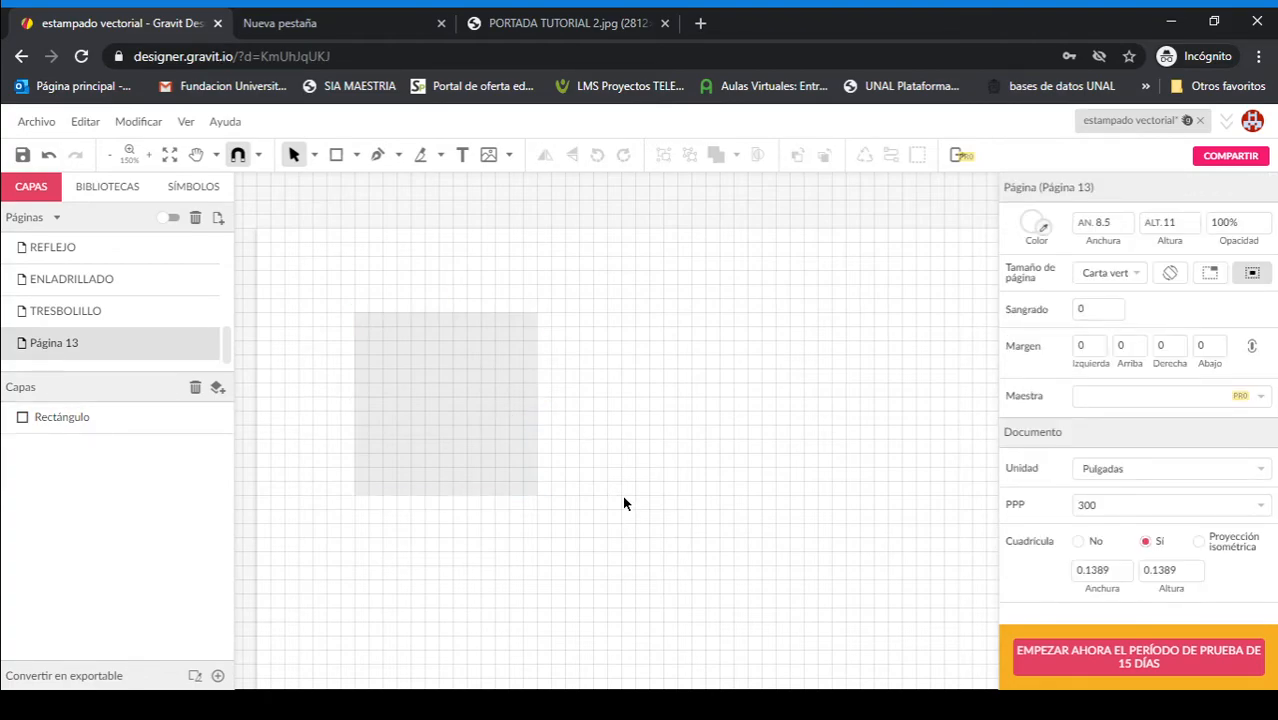
Step: With the Pen tool, trace a zigzag outline of three slanted fingers from the square's left edge to its right edge
scroll(622, 495, up, 1)
scroll(600, 450, left, 3)
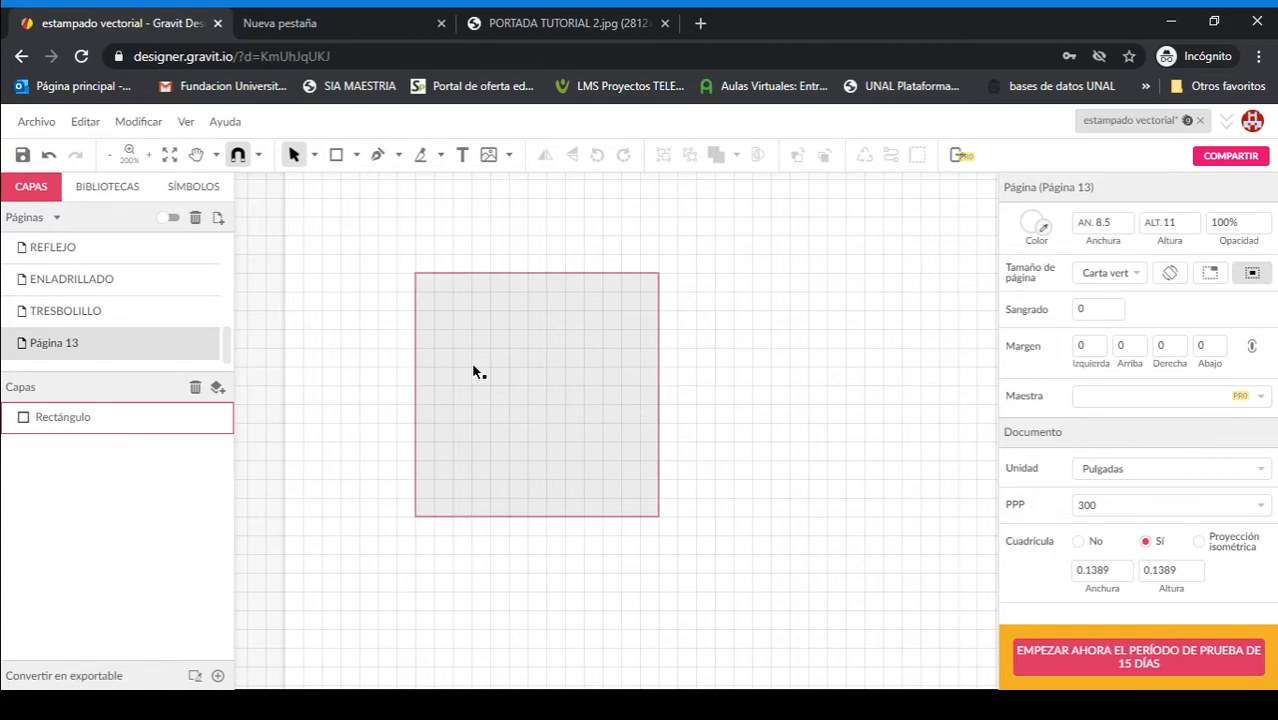
key(p)
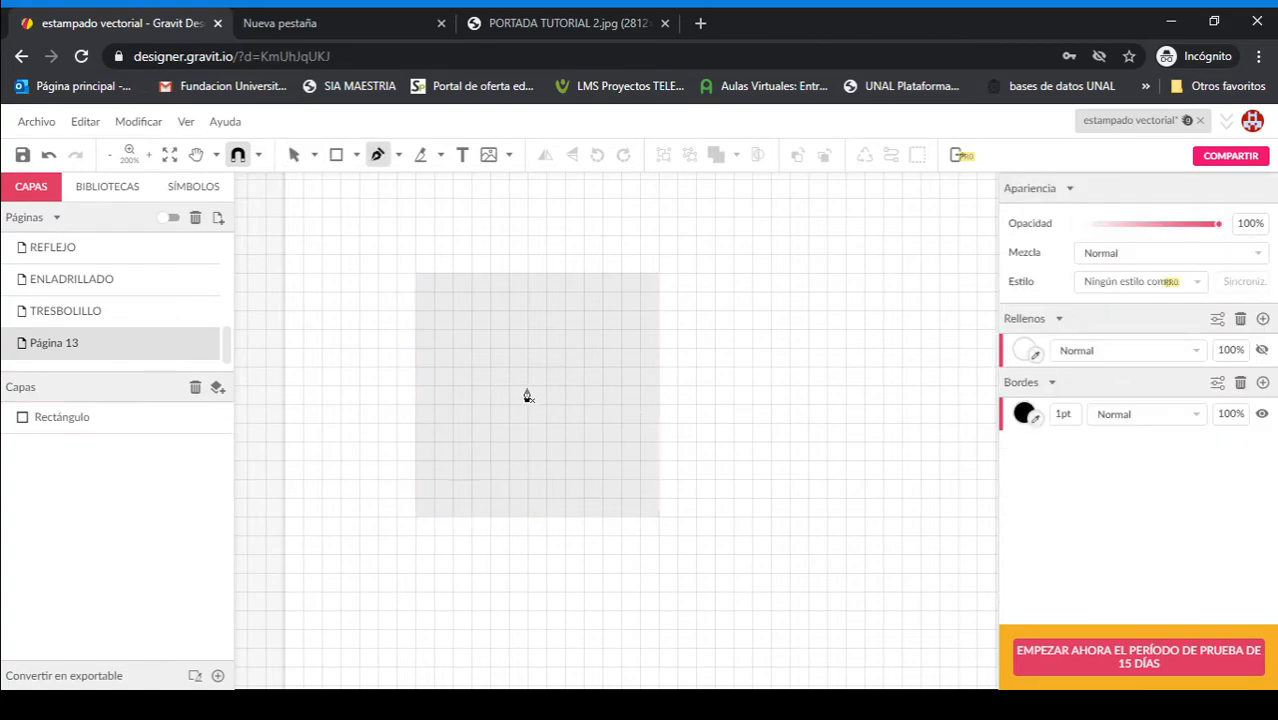
click(415, 404)
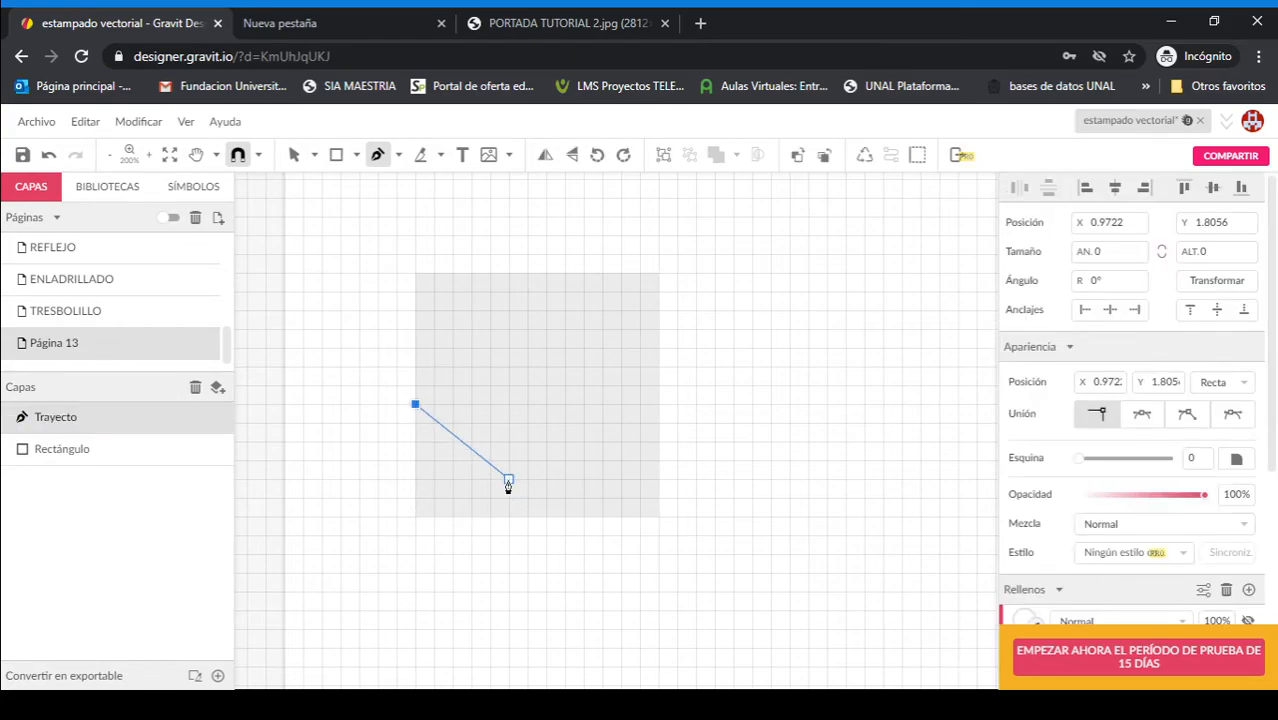
click(508, 479)
click(527, 461)
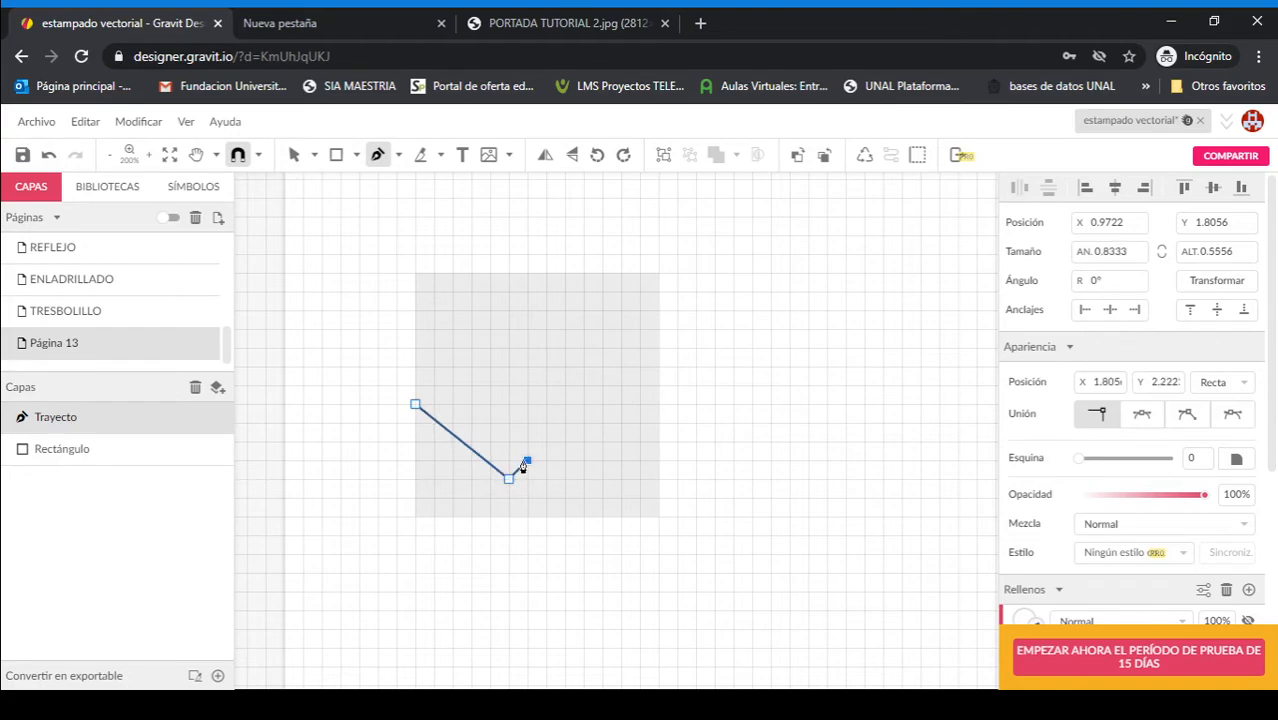
click(434, 387)
click(452, 367)
click(583, 460)
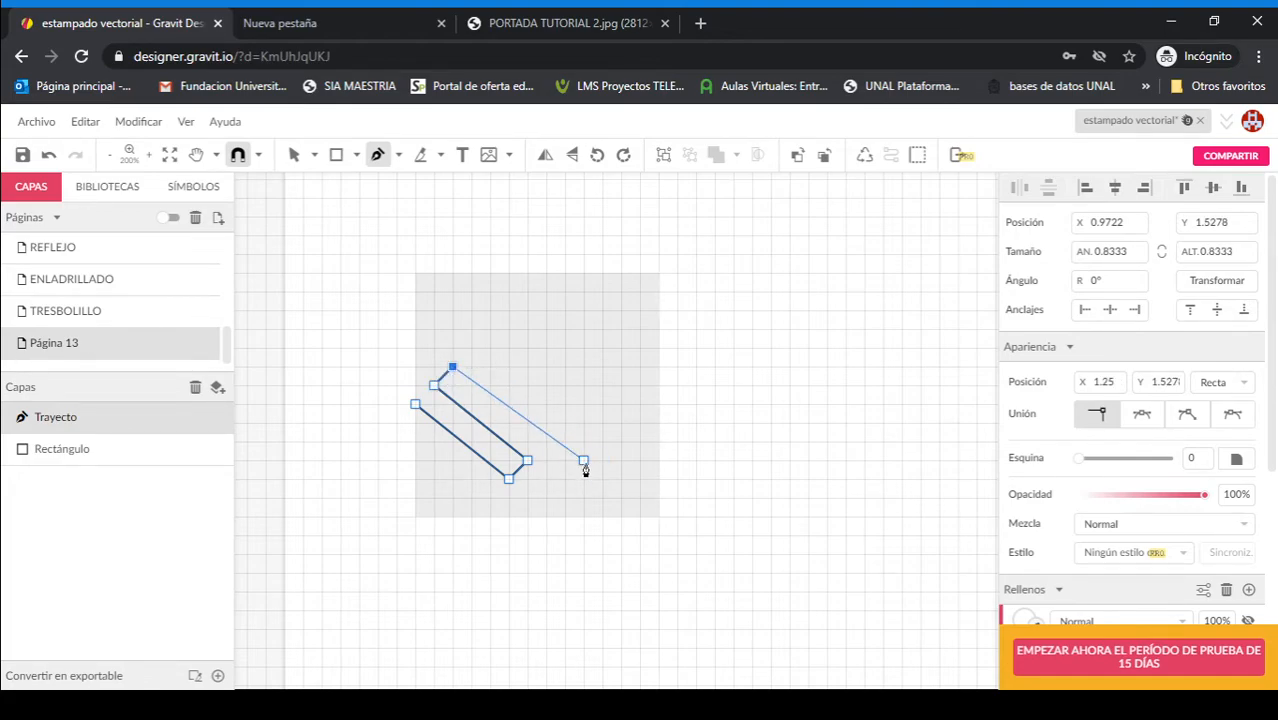
click(583, 460)
click(602, 441)
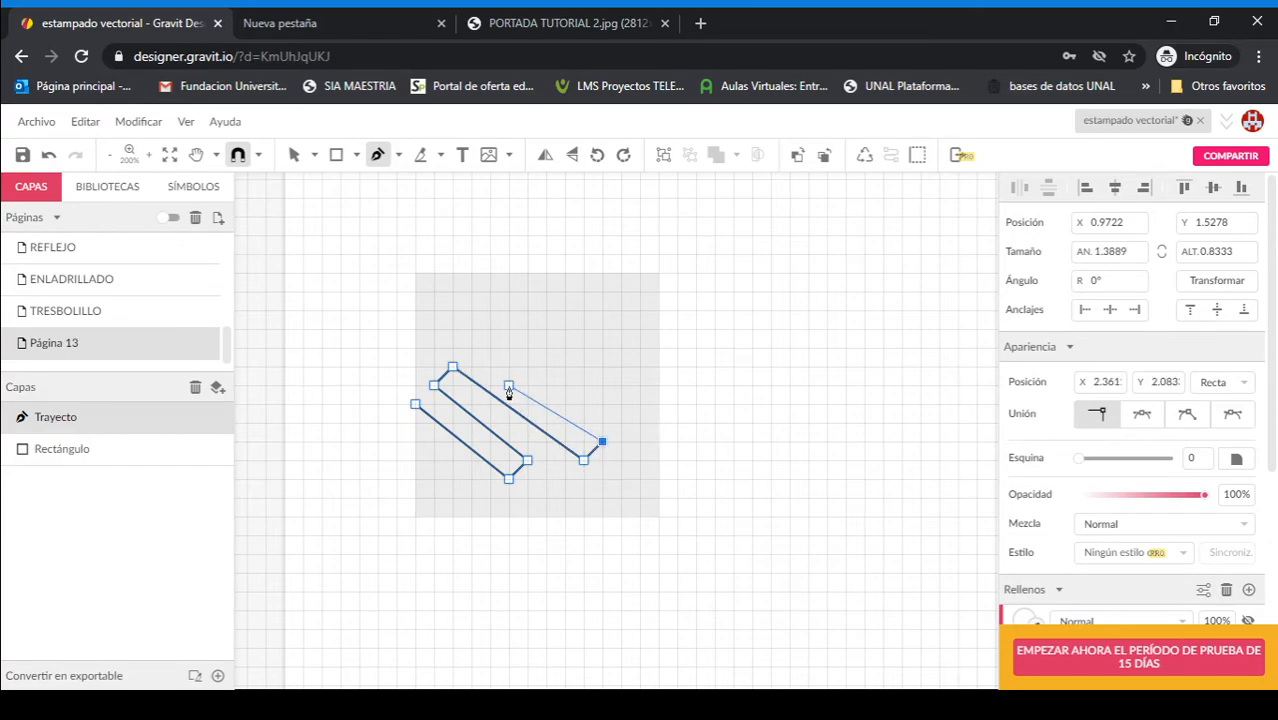
click(509, 367)
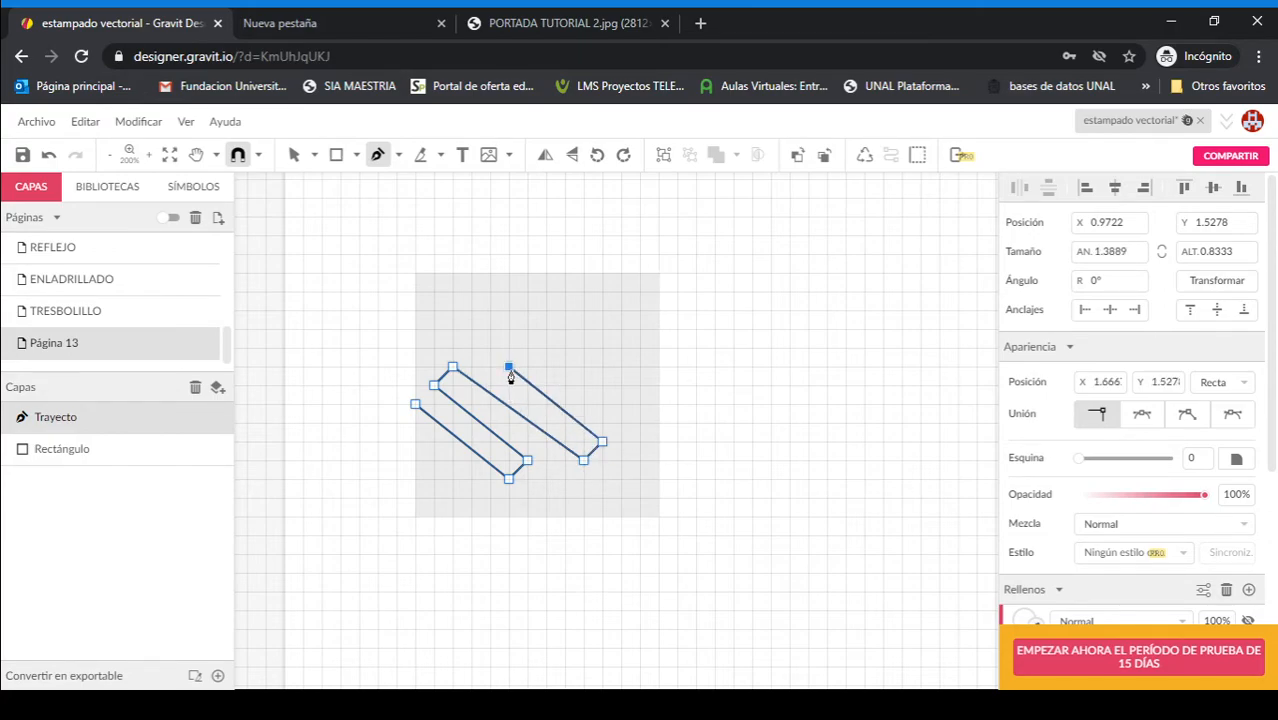
click(527, 348)
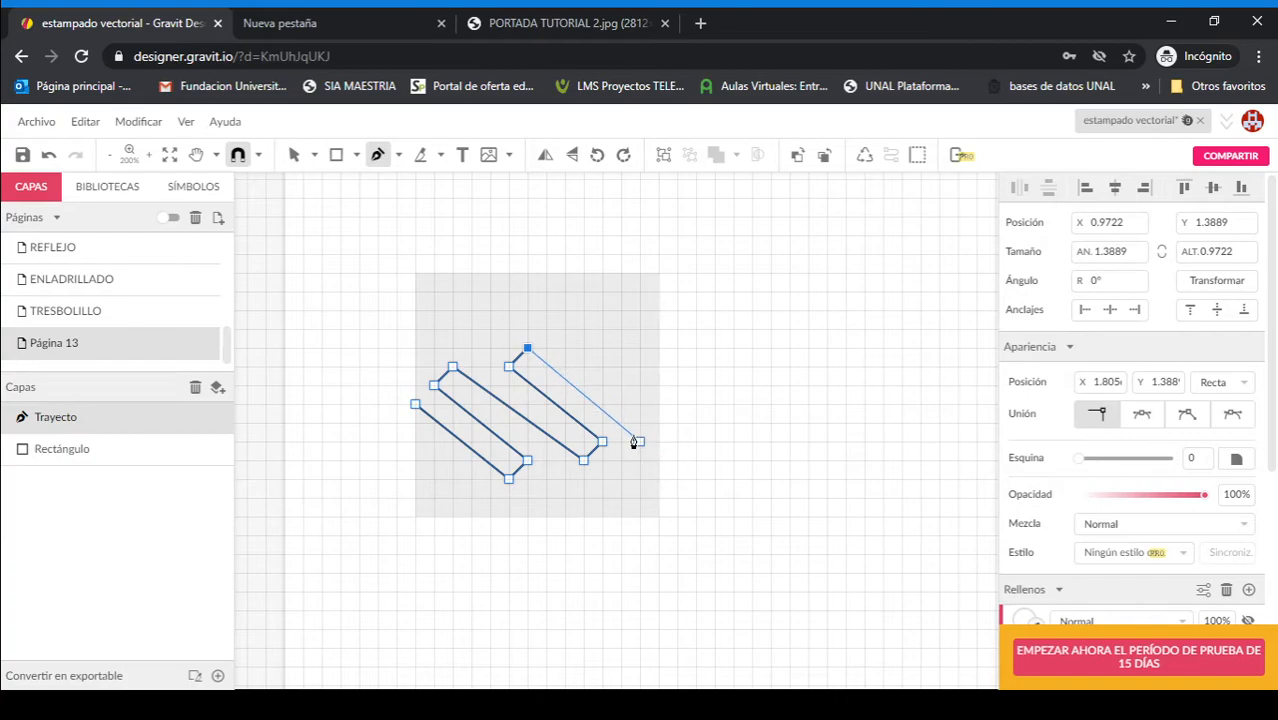
click(602, 405)
click(620, 386)
click(527, 311)
click(545, 293)
click(640, 367)
click(658, 366)
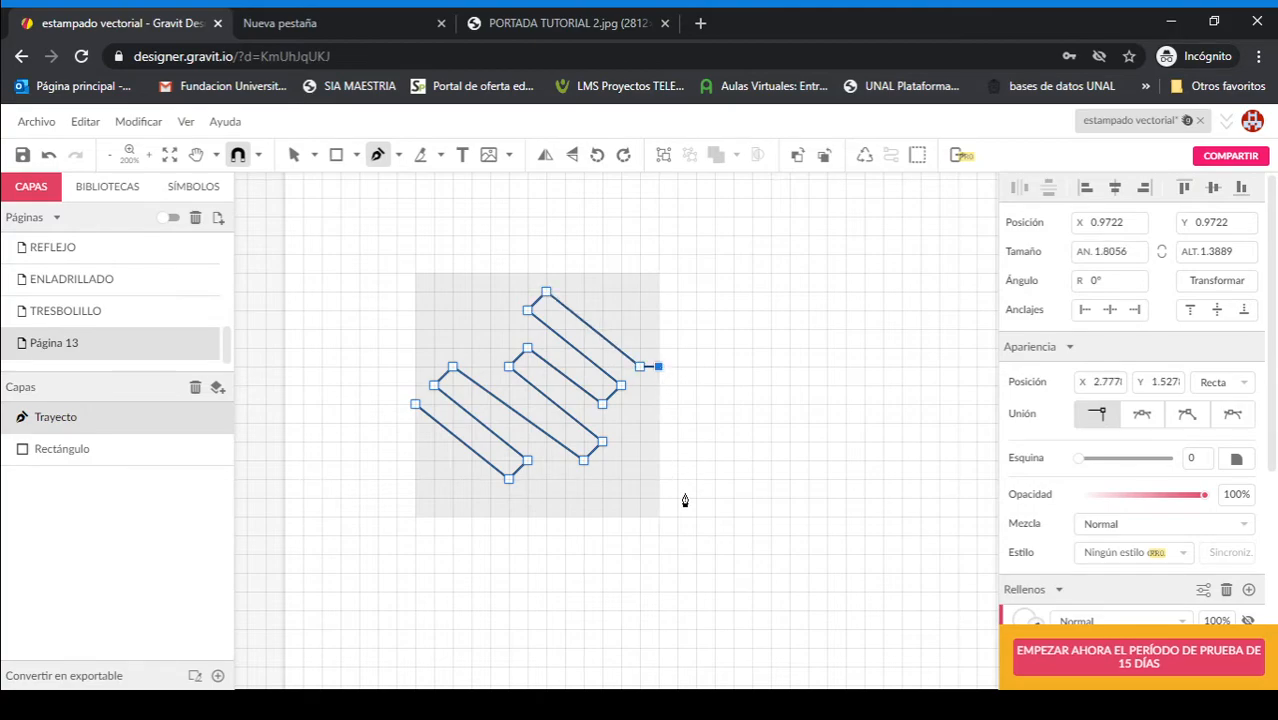
Step: Continue the outline down the square's right side and along its bottom edge with a rectangular notch, and close it at the starting point
click(658, 441)
click(640, 441)
click(640, 517)
click(602, 517)
click(602, 498)
click(546, 498)
click(546, 517)
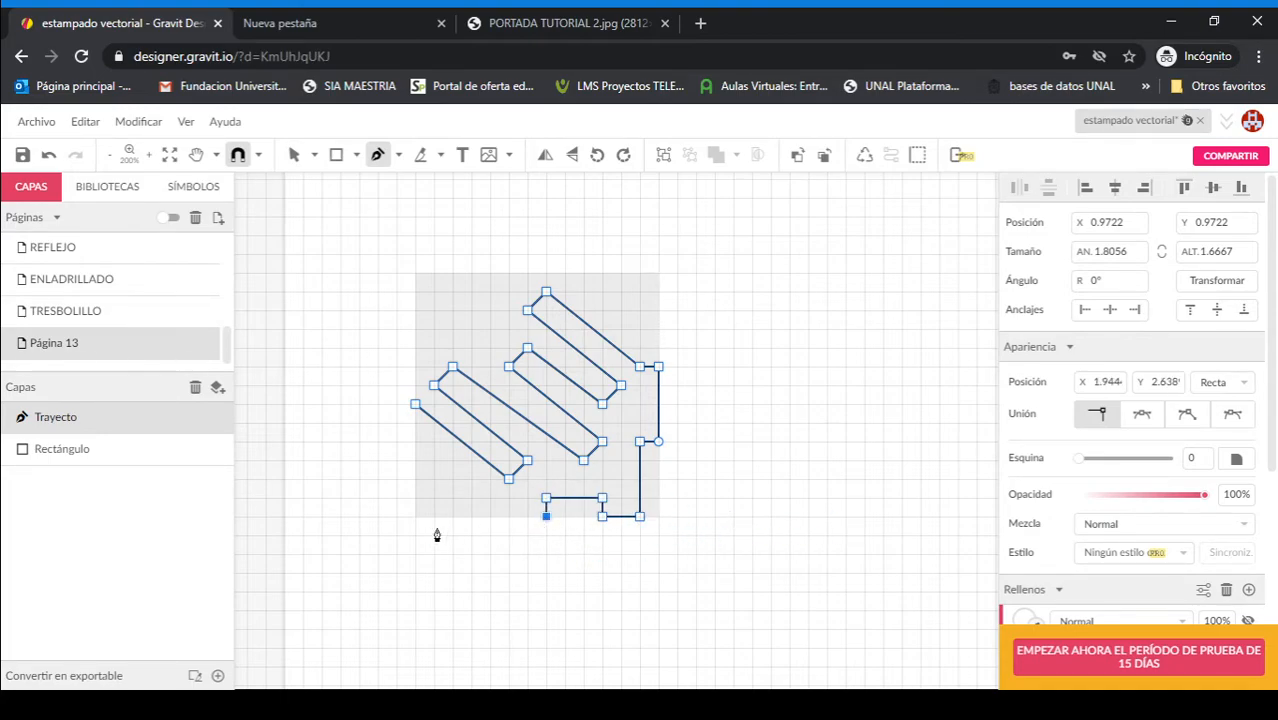
click(490, 517)
click(490, 498)
click(415, 441)
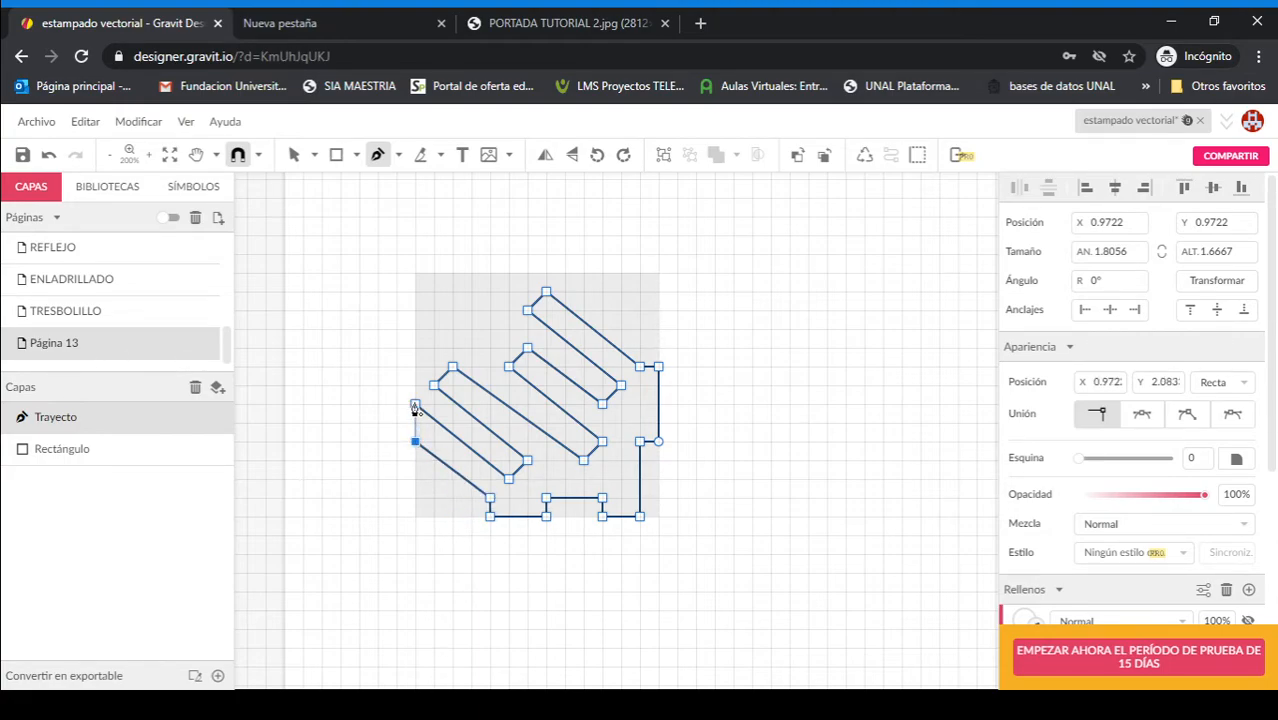
click(415, 404)
Step: Fill the closed finger shape with red #BF2727 and set its border width to 0 pt
scroll(1070, 562, down, 5)
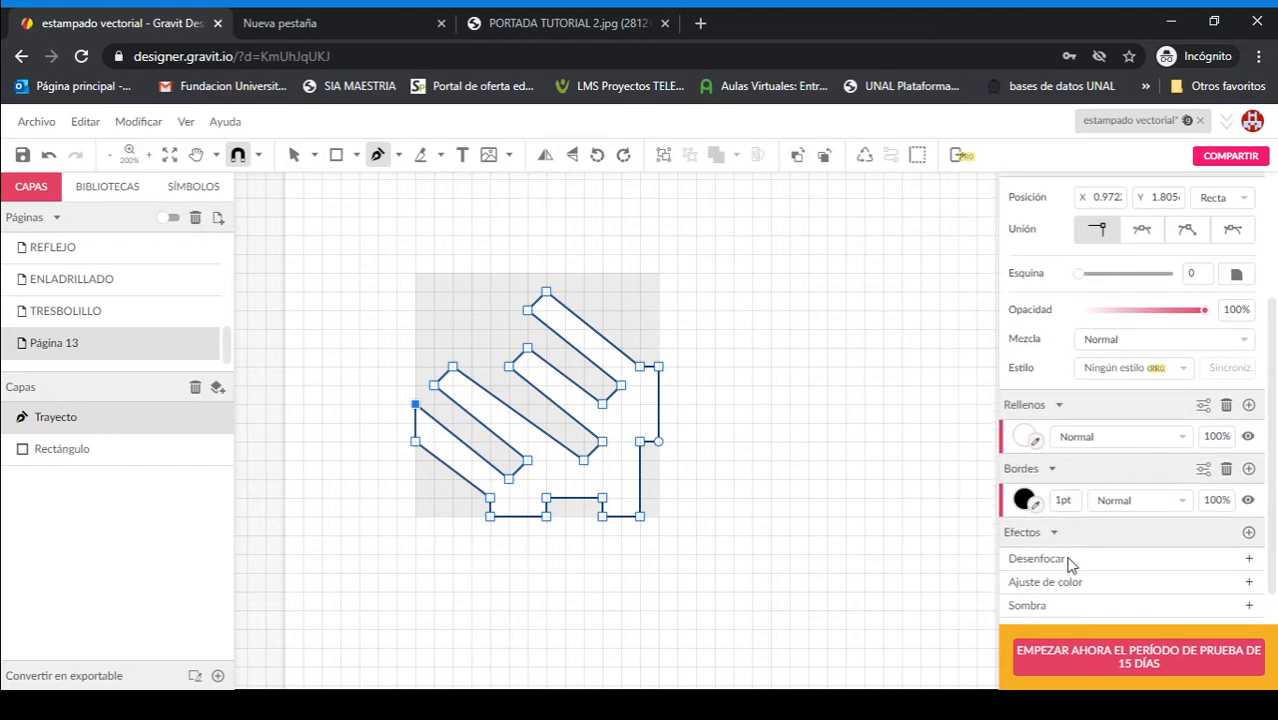
click(1013, 400)
click(1206, 165)
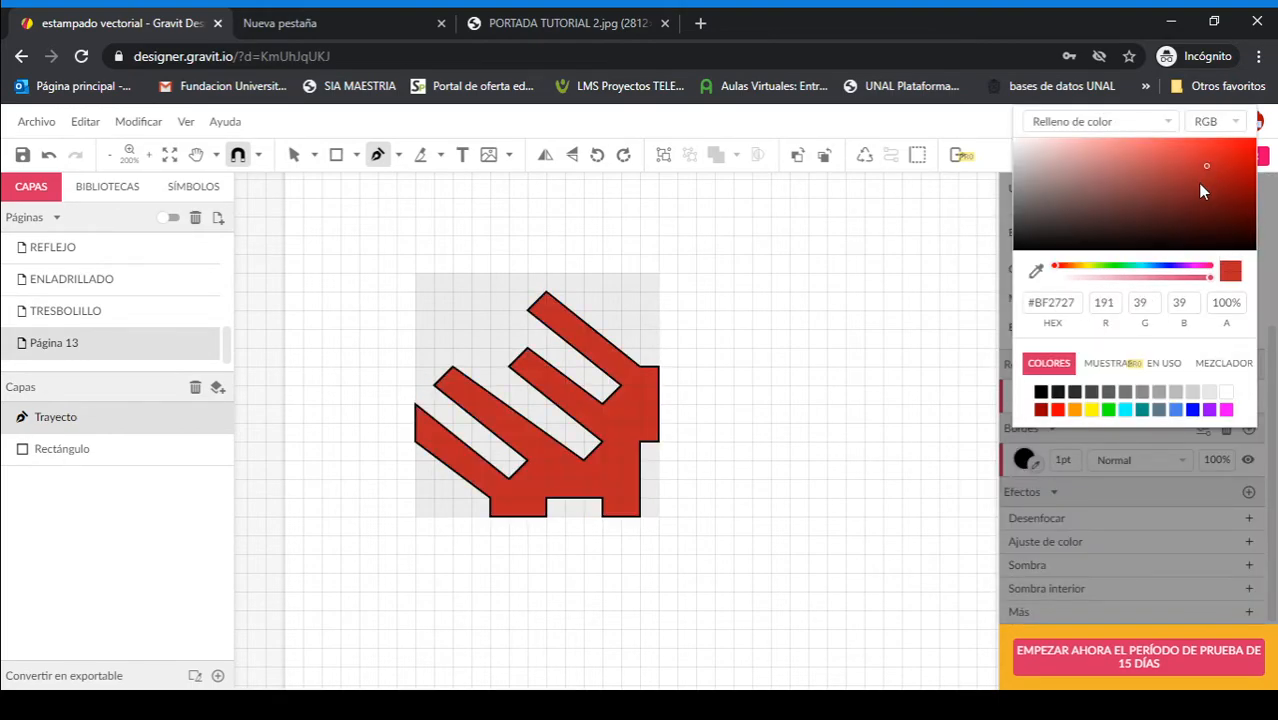
click(1109, 511)
drag(1055, 458, 1074, 464)
text(0)
key(Return)
click(770, 404)
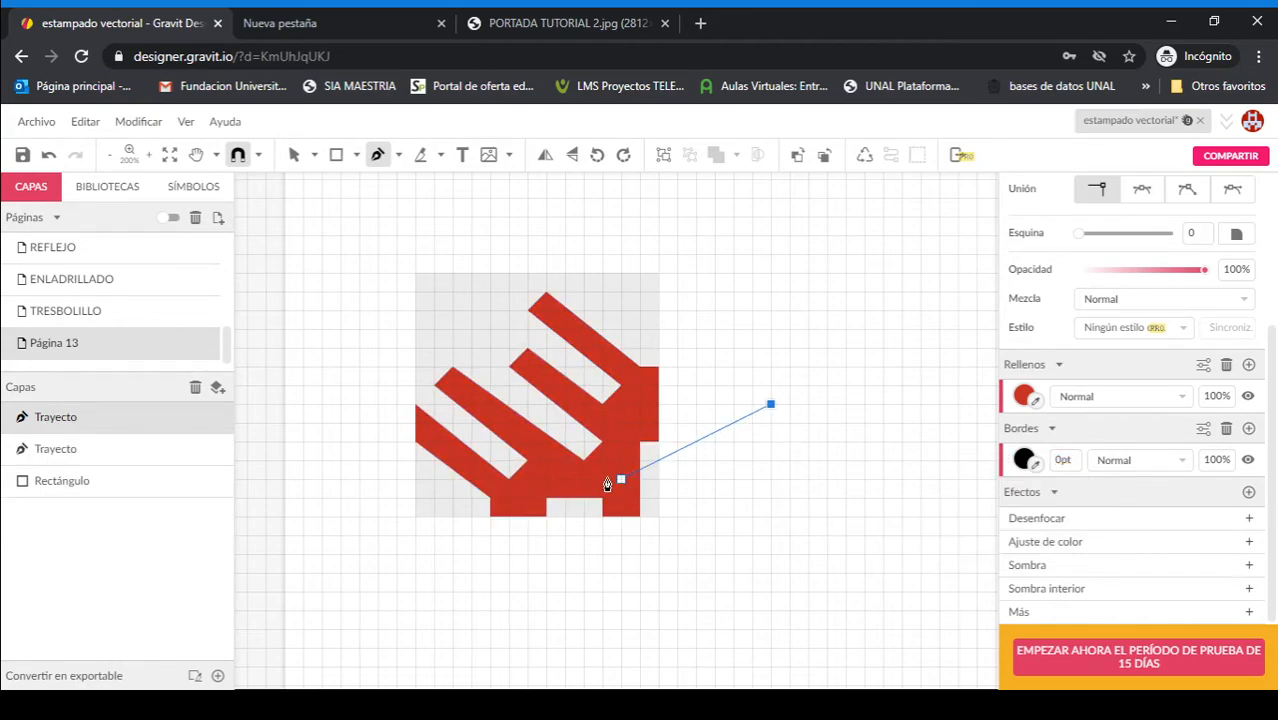
key(Escape)
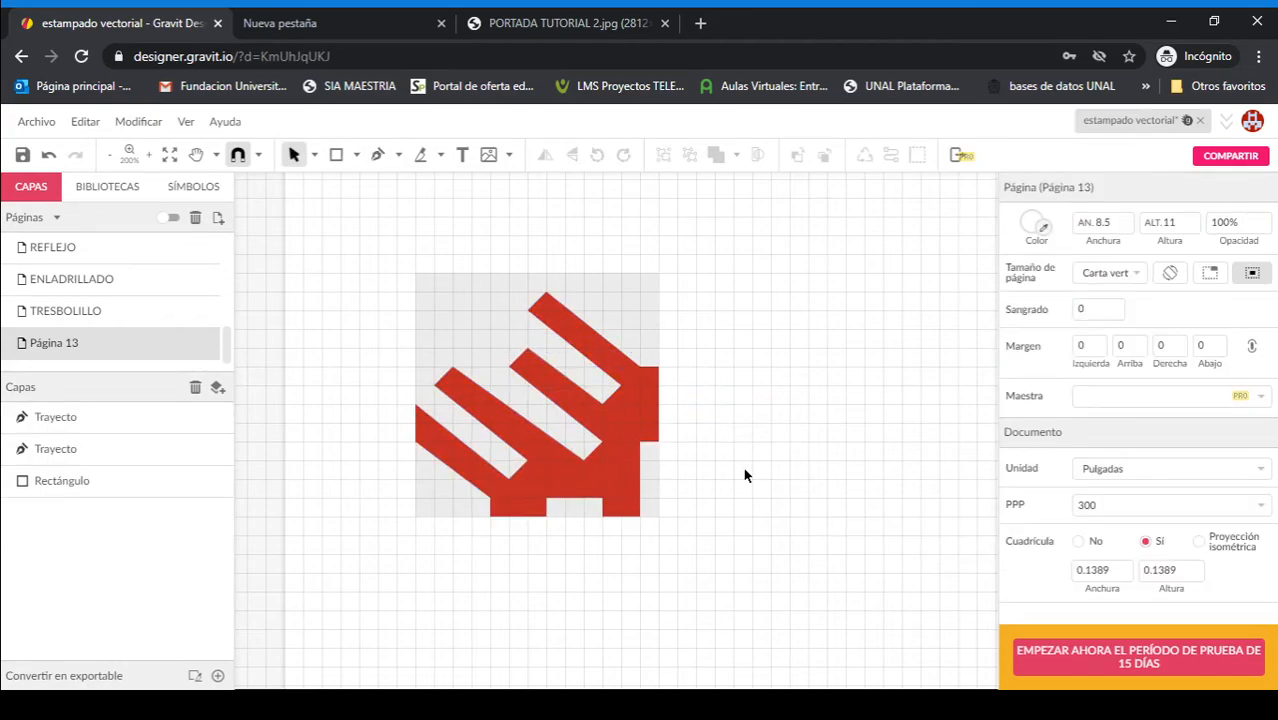
key(ctrl+minus)
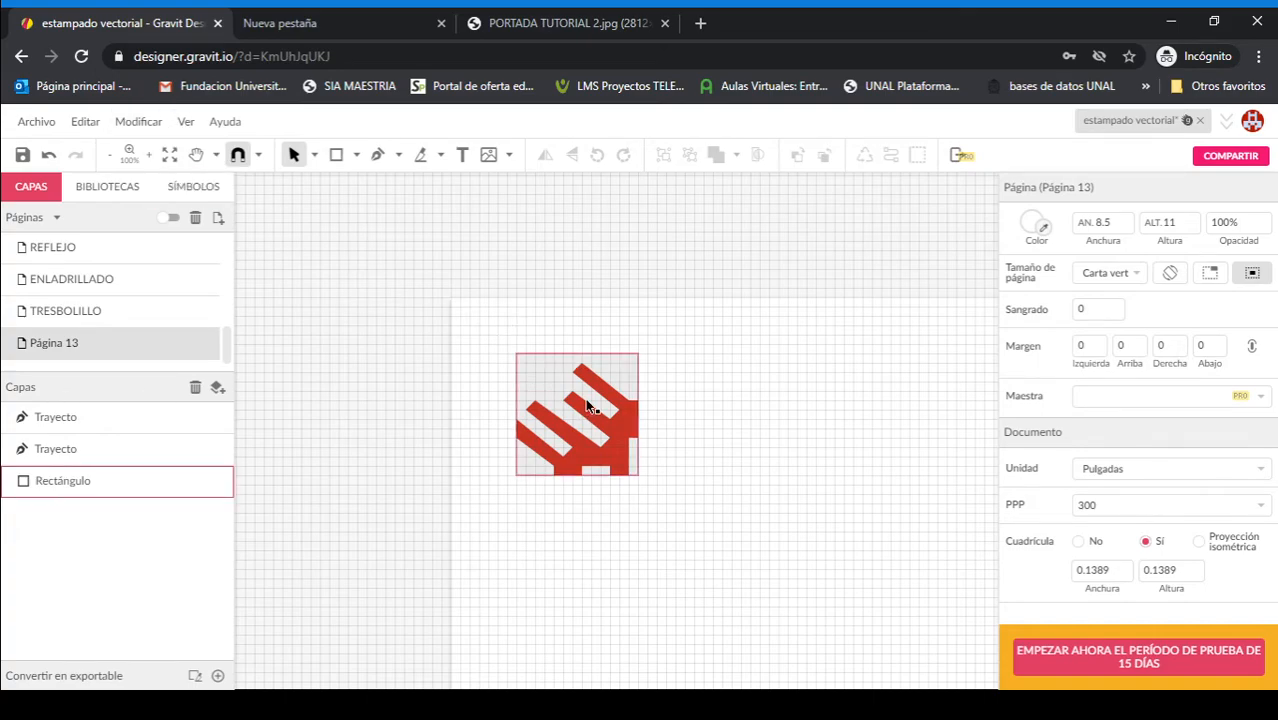
Step: Group the red finger shape and its grey square into a single module
click(634, 443)
click(689, 466)
drag(690, 466, 588, 386)
key(space)
drag(684, 508, 595, 423)
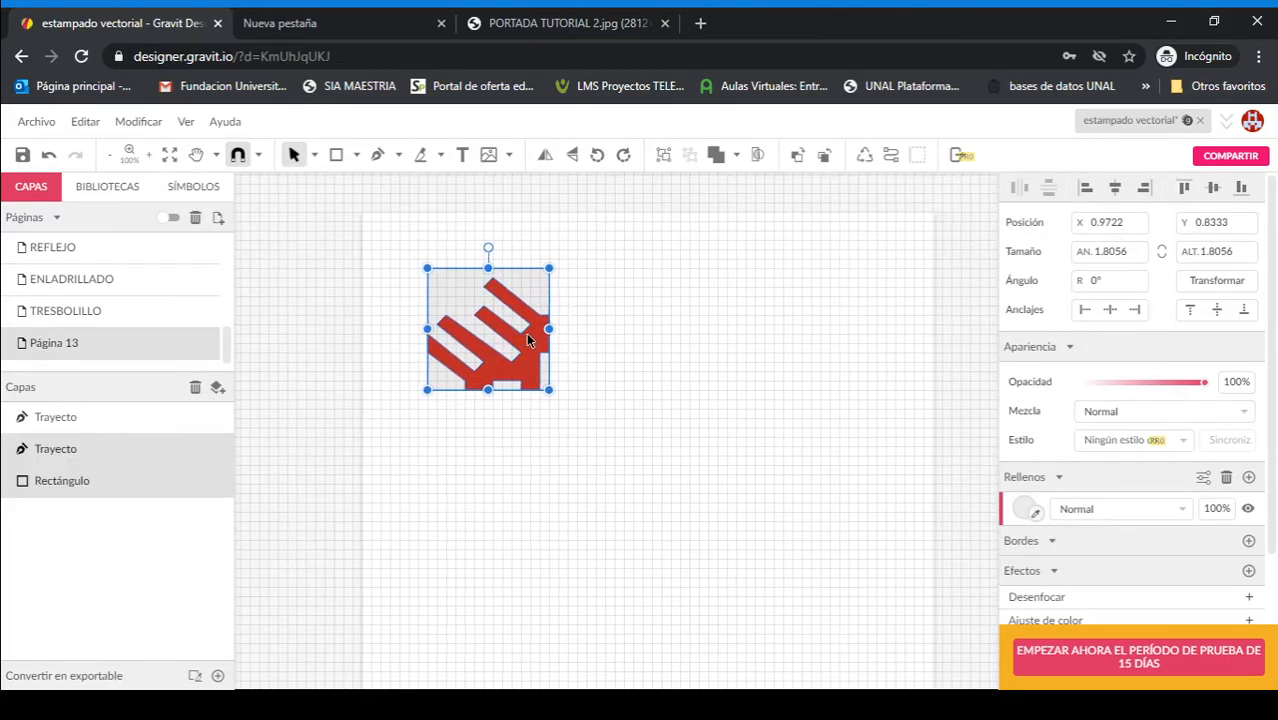
key(ctrl+g)
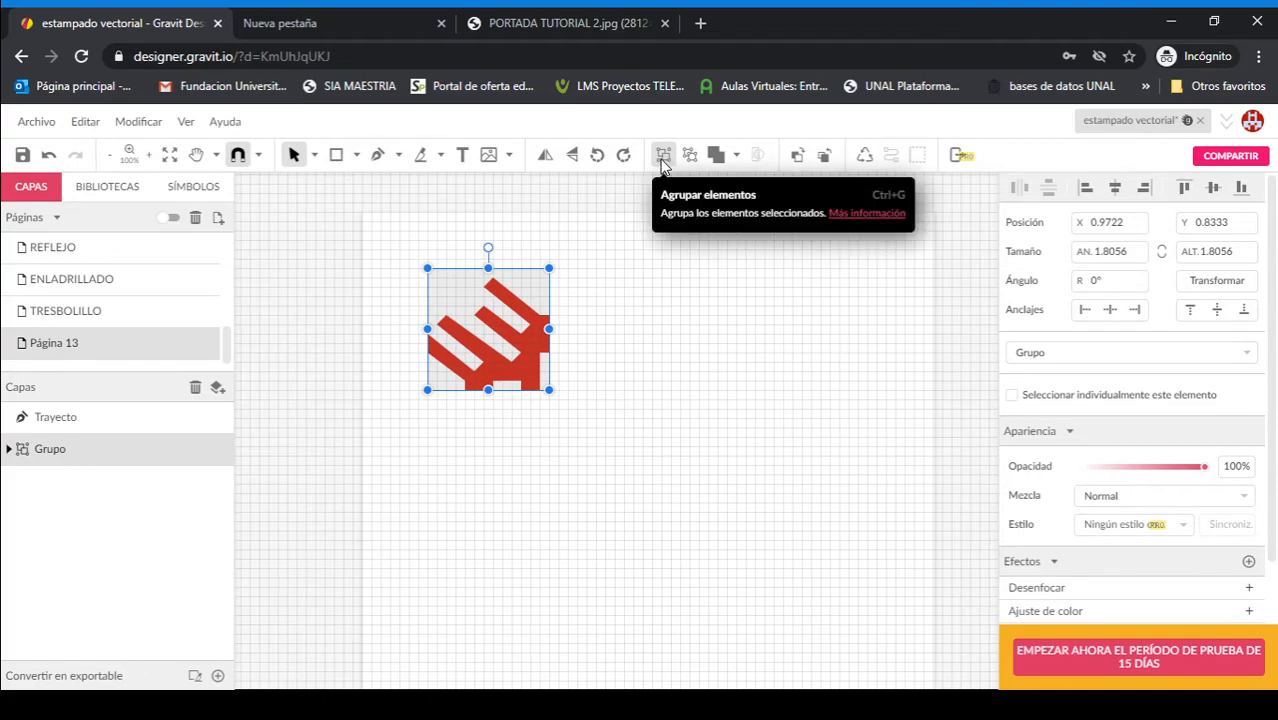
Step: Duplicate the module edge to edge into a block of three columns and two rows
drag(529, 366, 651, 462)
drag(730, 542, 748, 338)
click(808, 613)
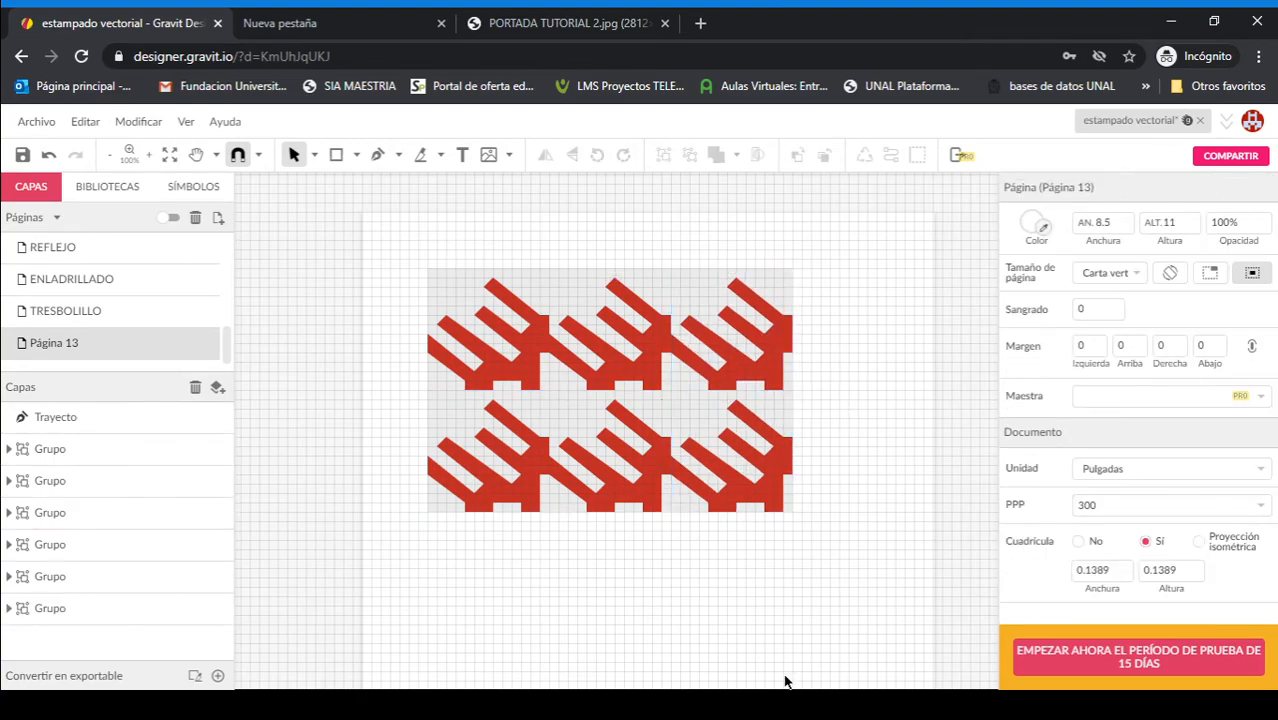
Step: Duplicate the two modules of the third column to form an adjoining fourth column
click(745, 340)
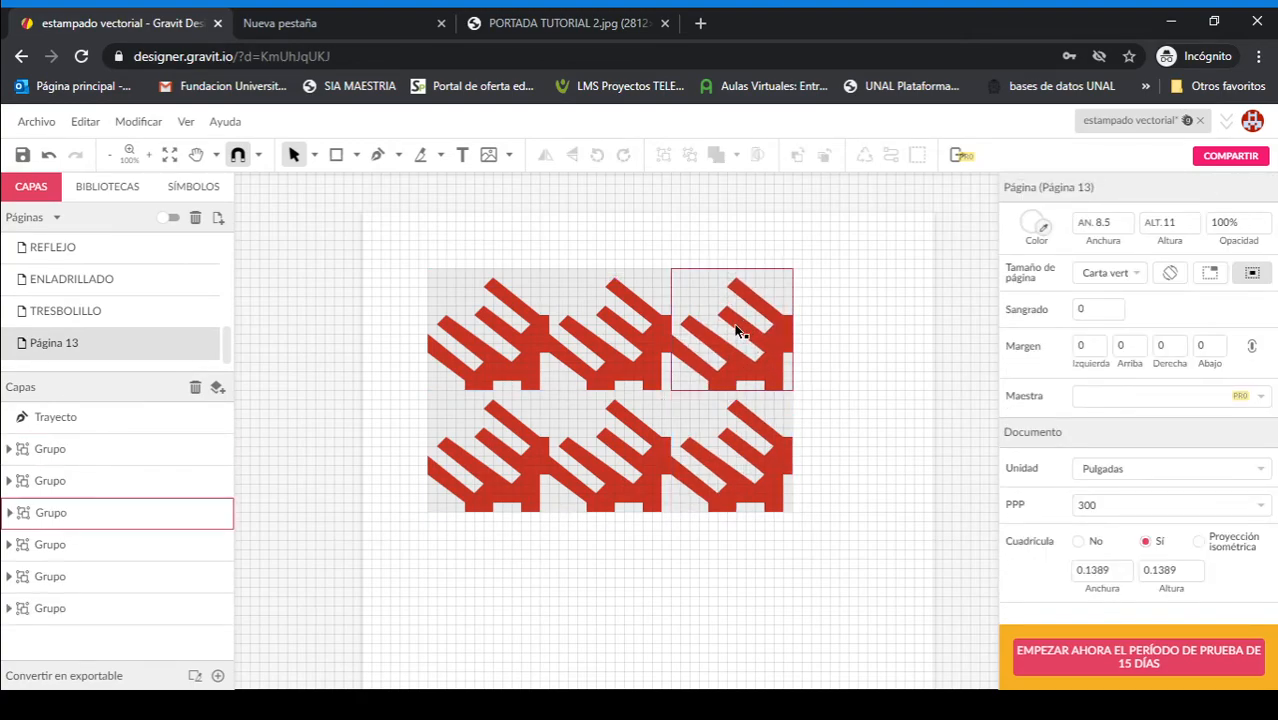
click(735, 332)
click(745, 478)
drag(727, 342, 856, 340)
click(748, 468)
drag(752, 462, 873, 462)
click(812, 565)
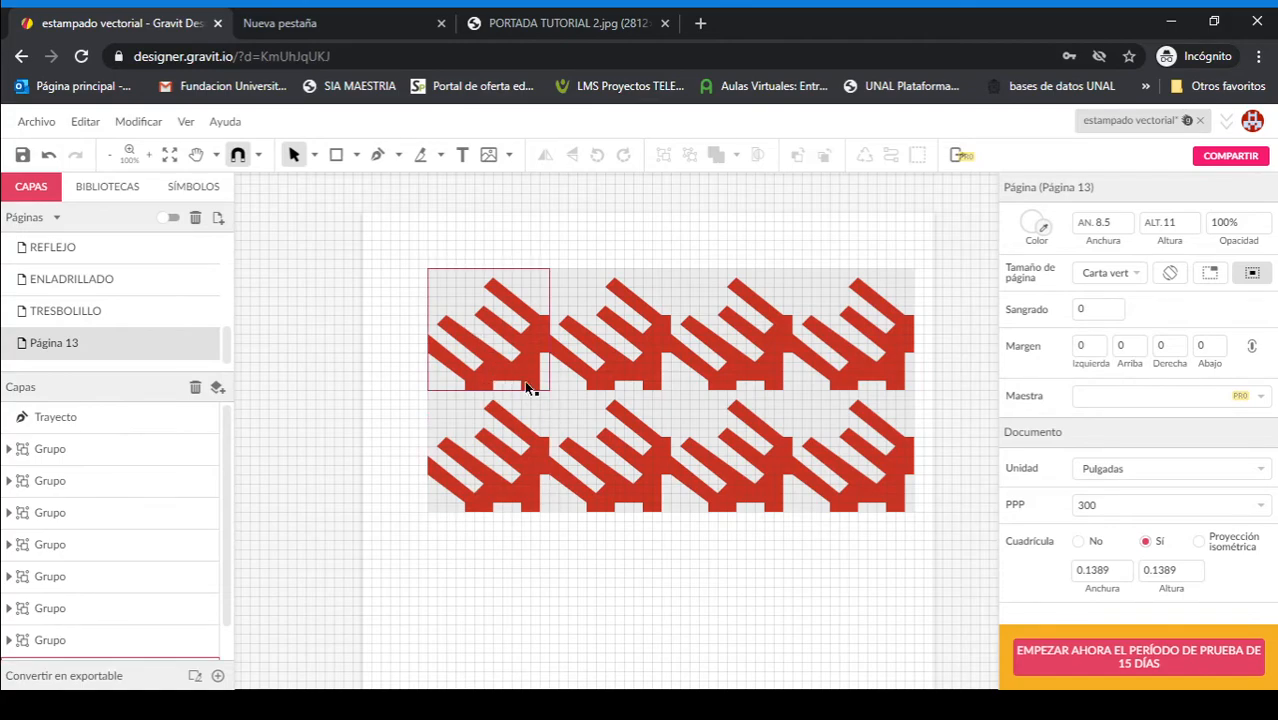
Step: In the first two columns, flip the upper second module horizontally, the lower first vertically, and the lower second both ways
click(643, 346)
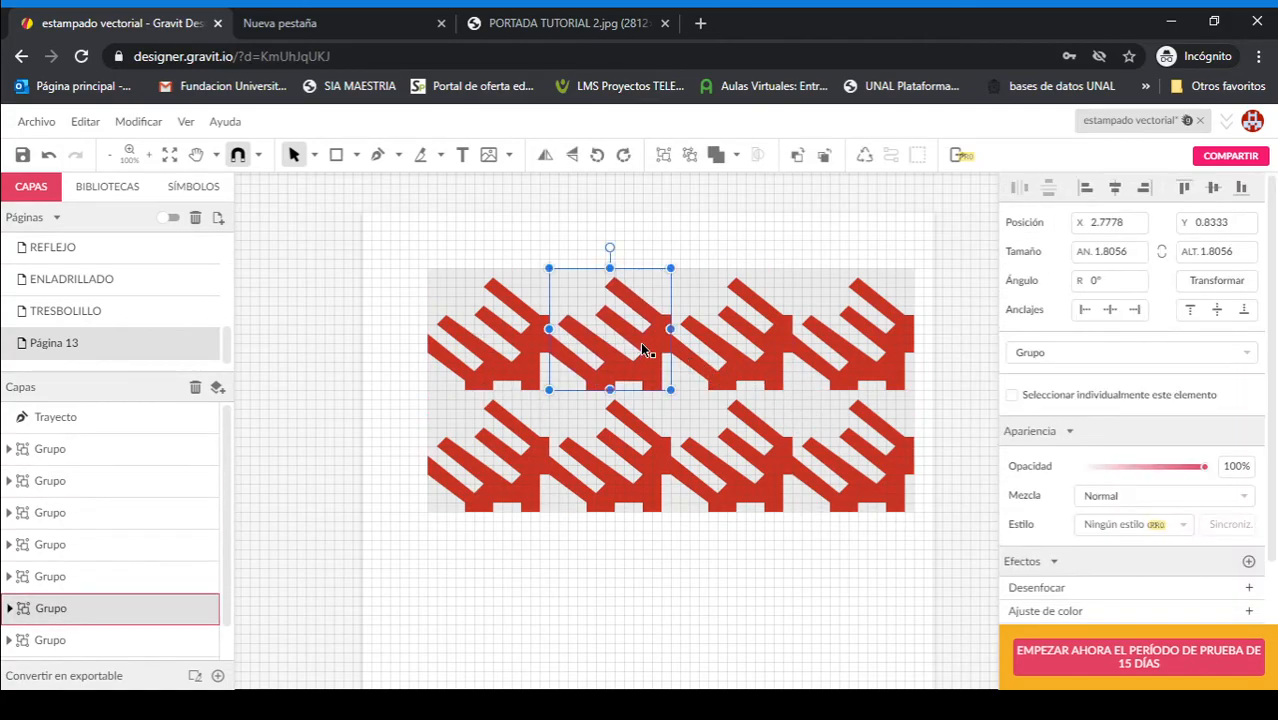
click(545, 157)
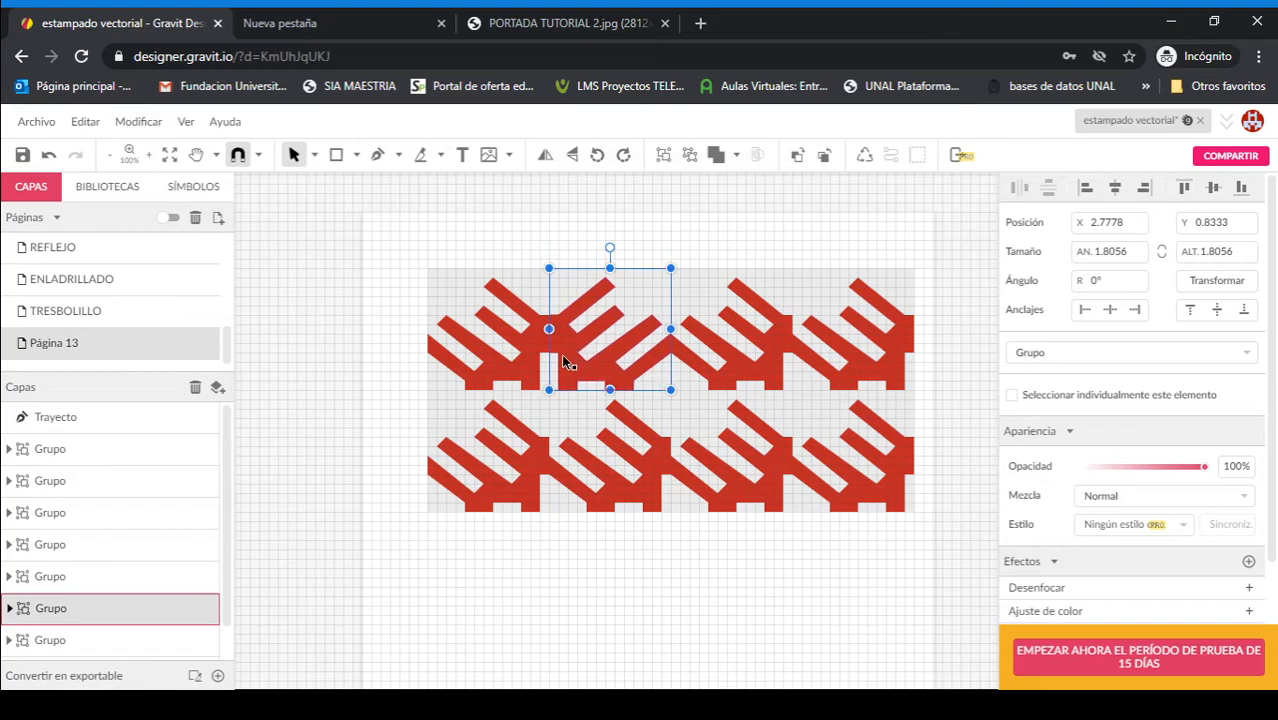
click(502, 462)
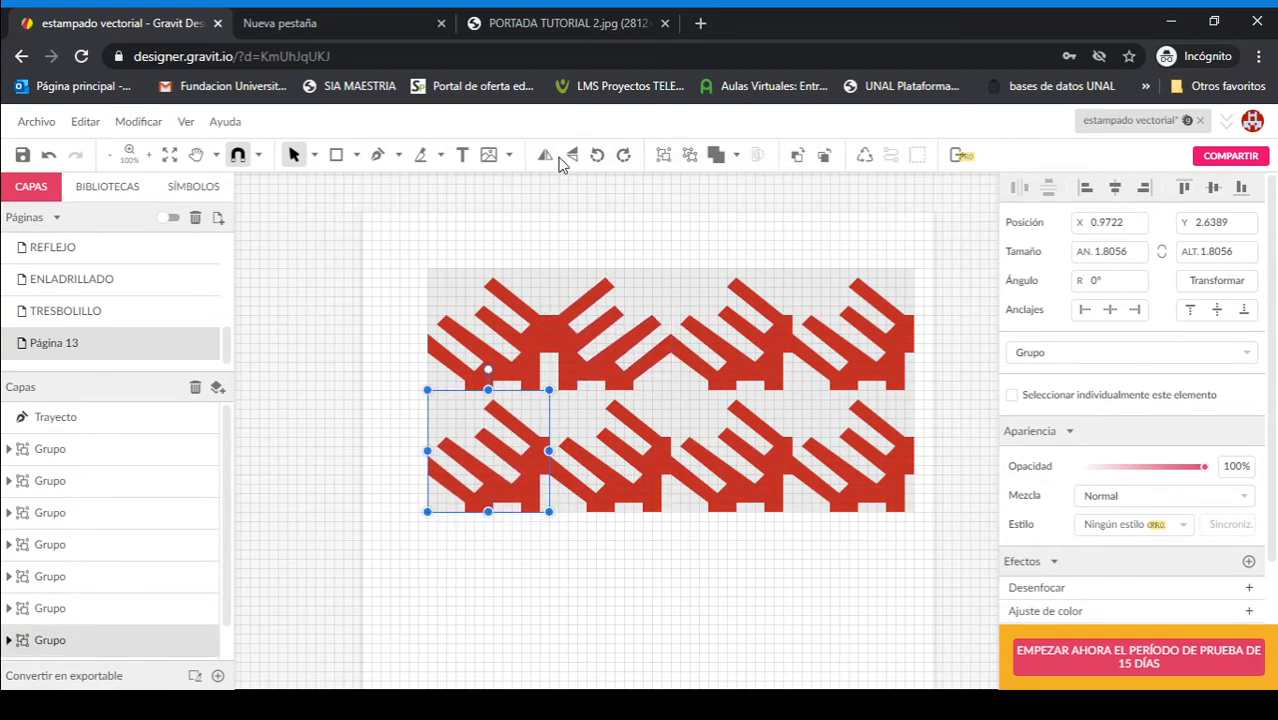
click(571, 156)
click(612, 500)
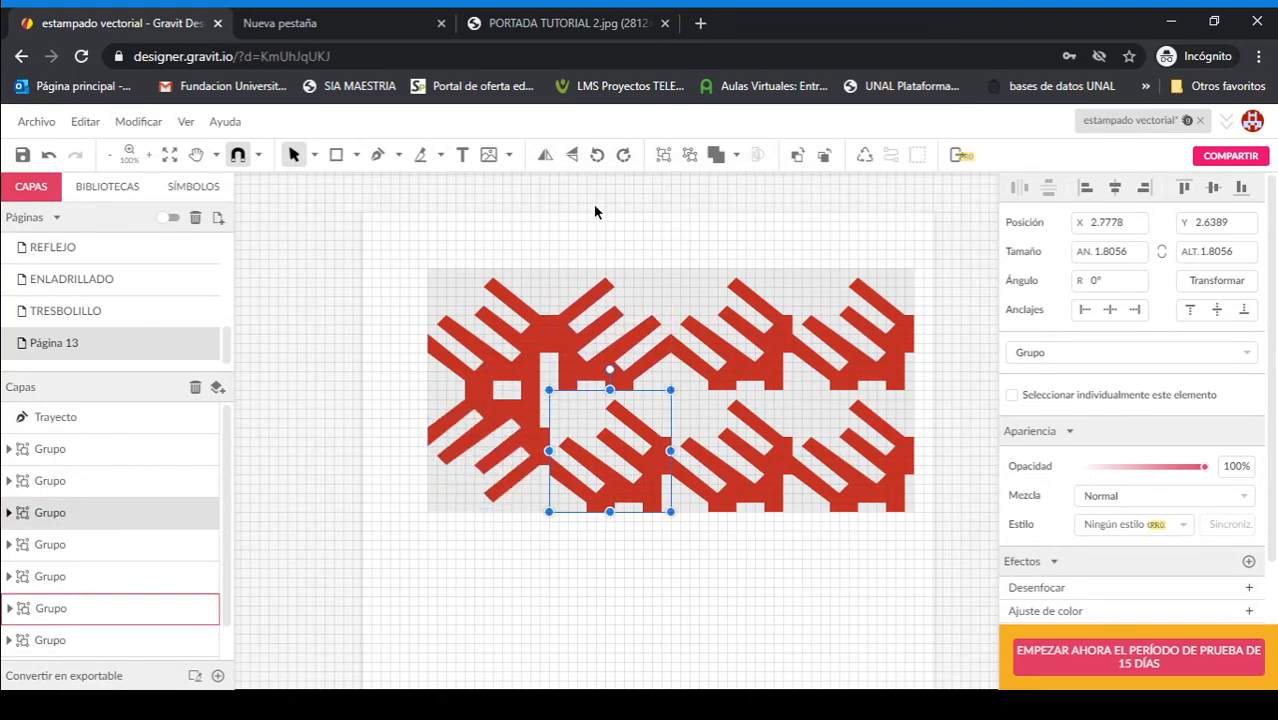
click(573, 157)
click(546, 157)
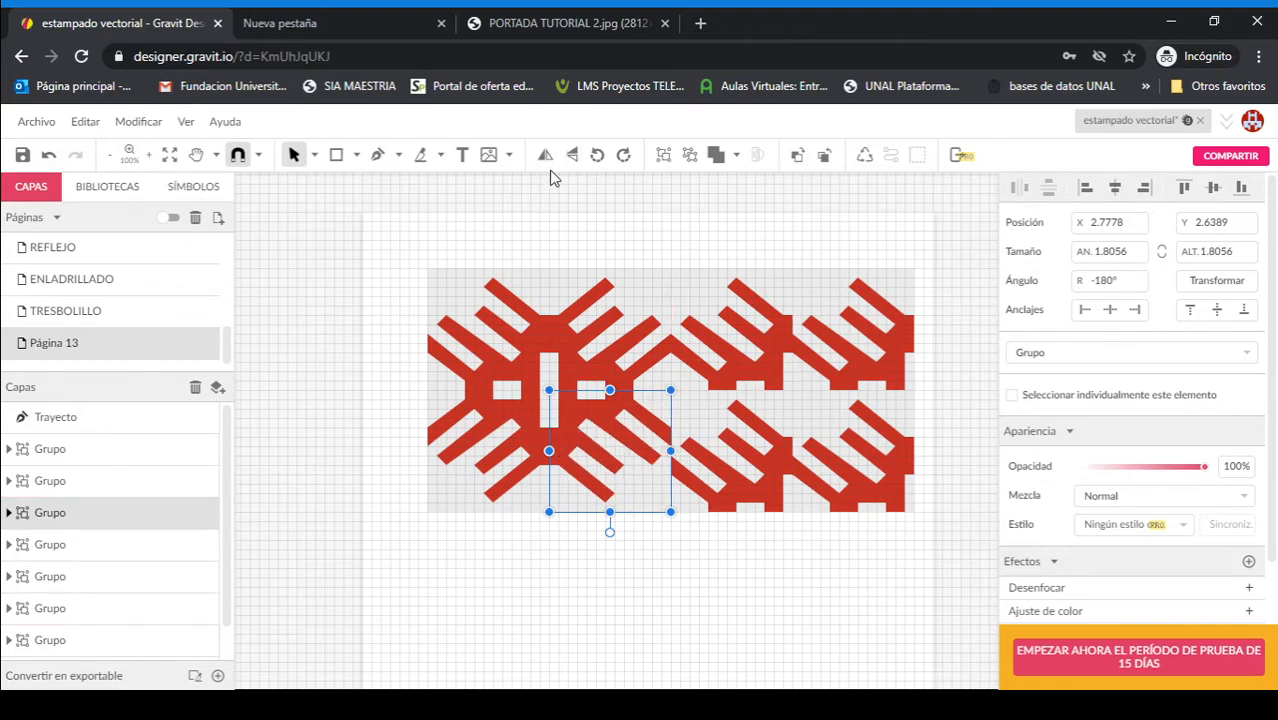
Step: In the last two columns, flip the lower third module vertically, the upper fourth horizontally, and the lower fourth both ways
click(752, 460)
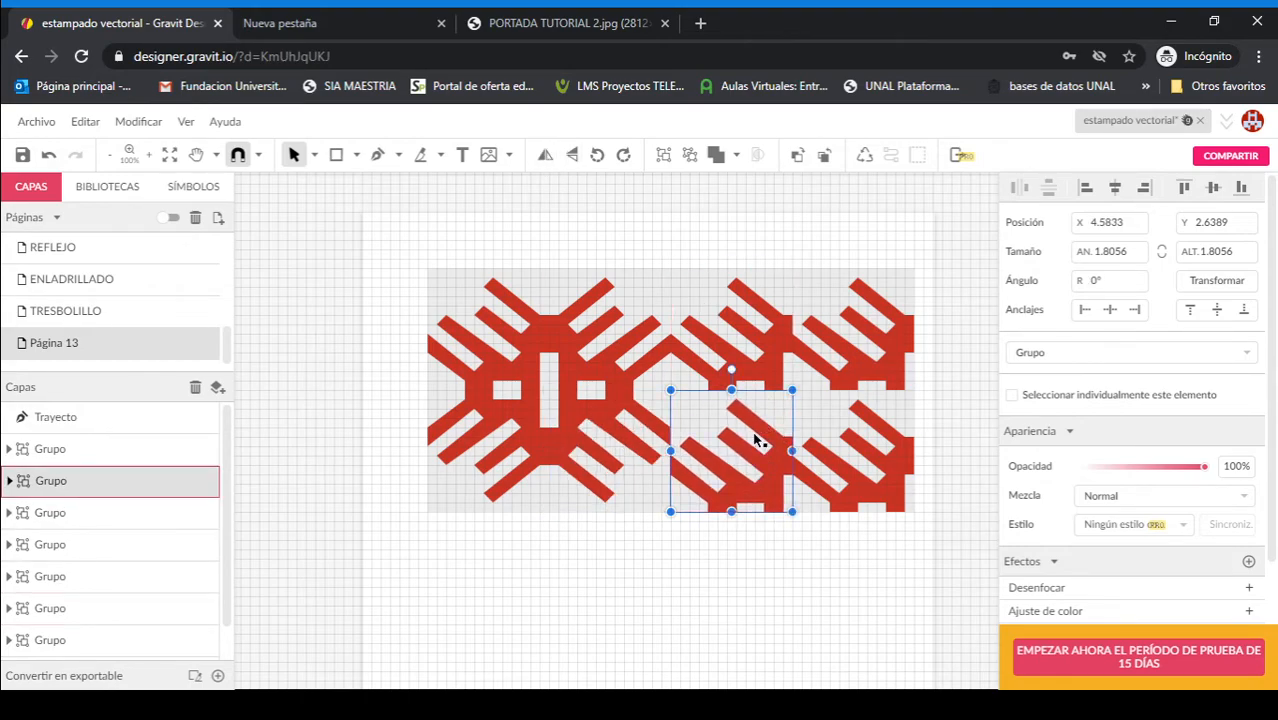
click(572, 158)
click(855, 362)
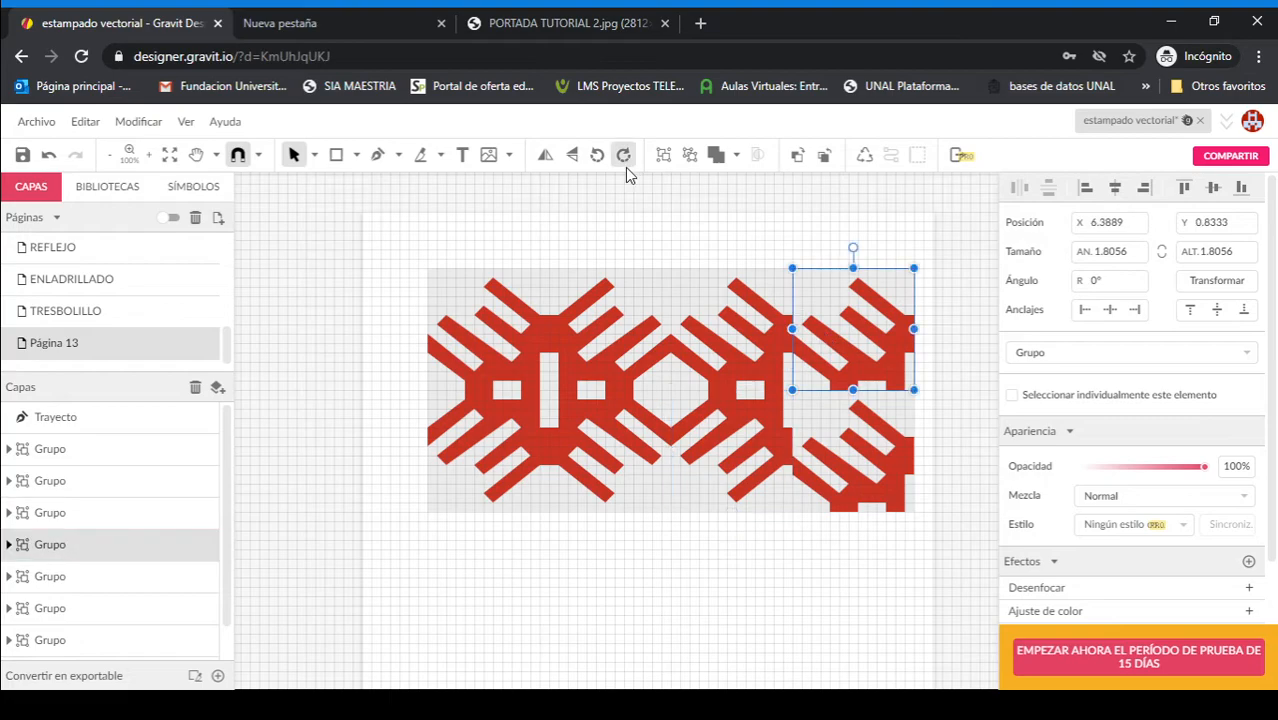
click(572, 155)
click(546, 155)
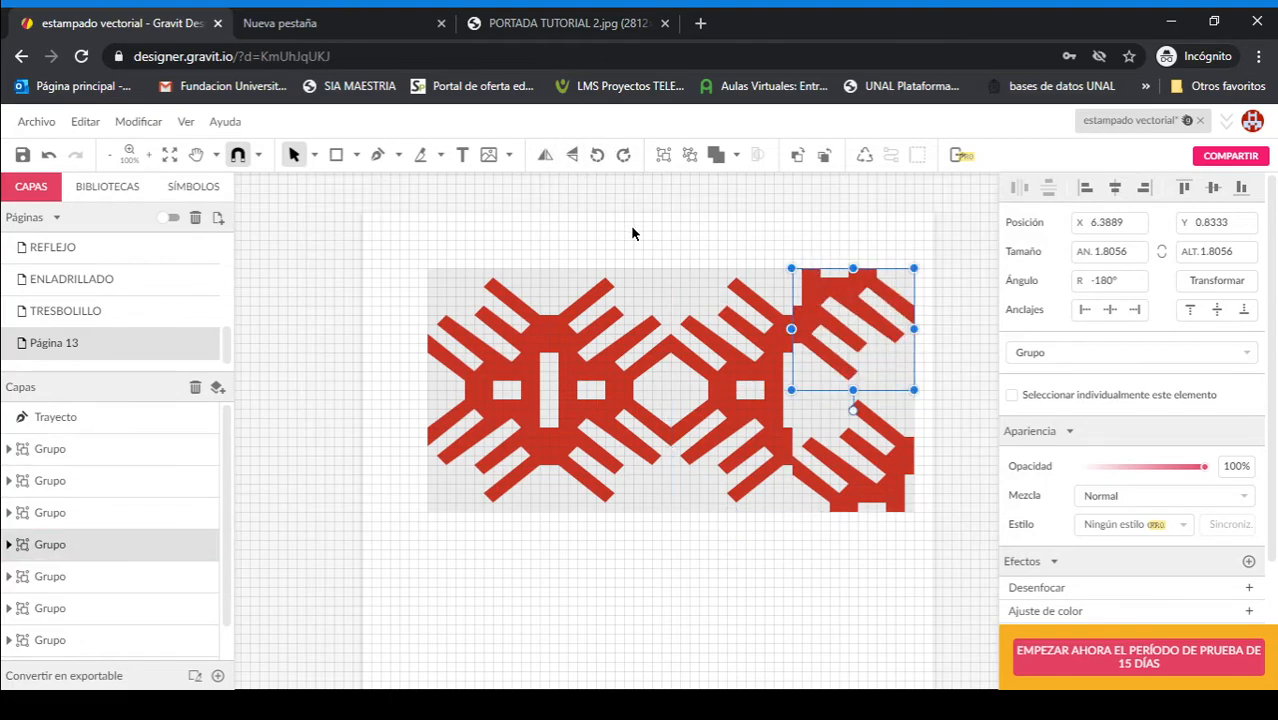
click(576, 155)
click(850, 440)
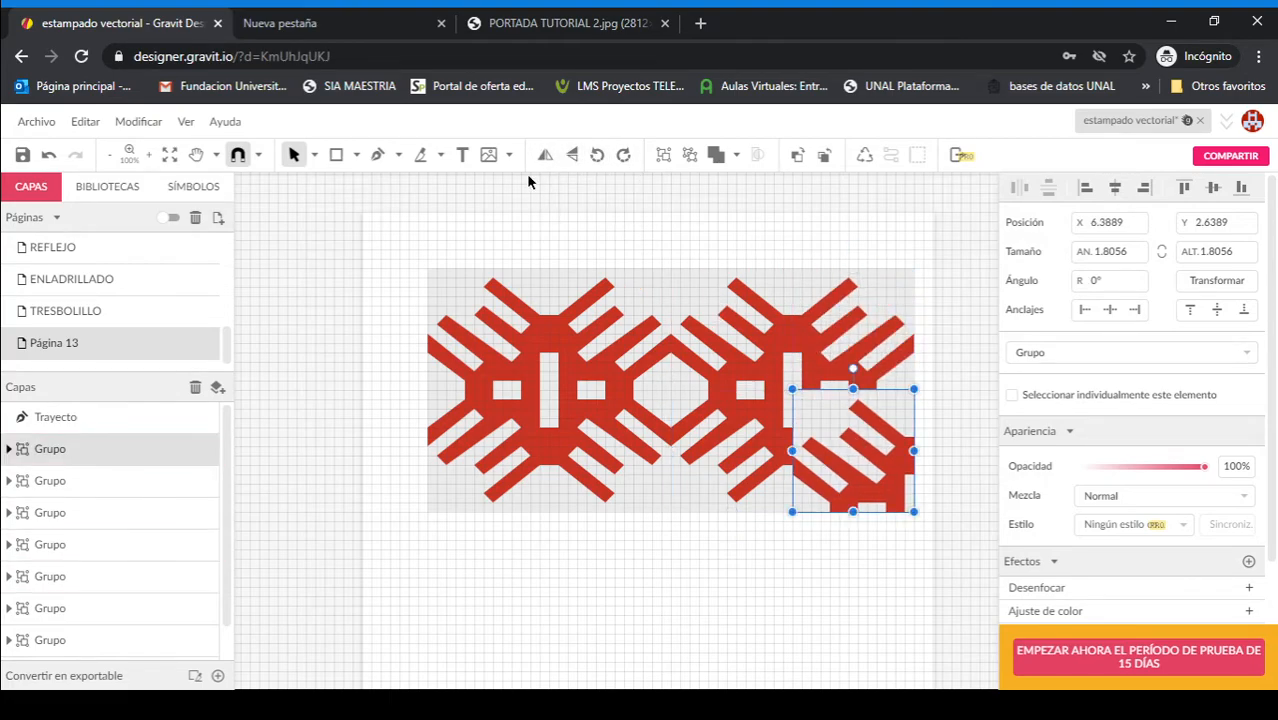
click(546, 156)
click(572, 156)
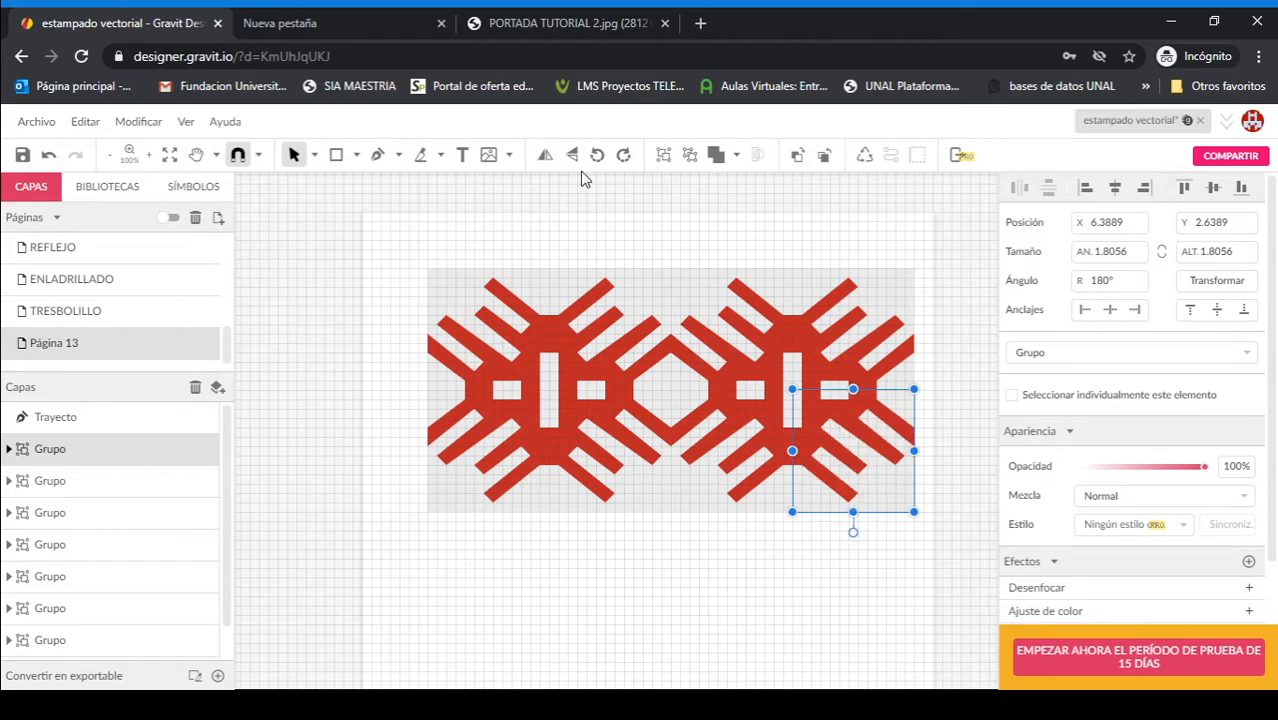
click(780, 612)
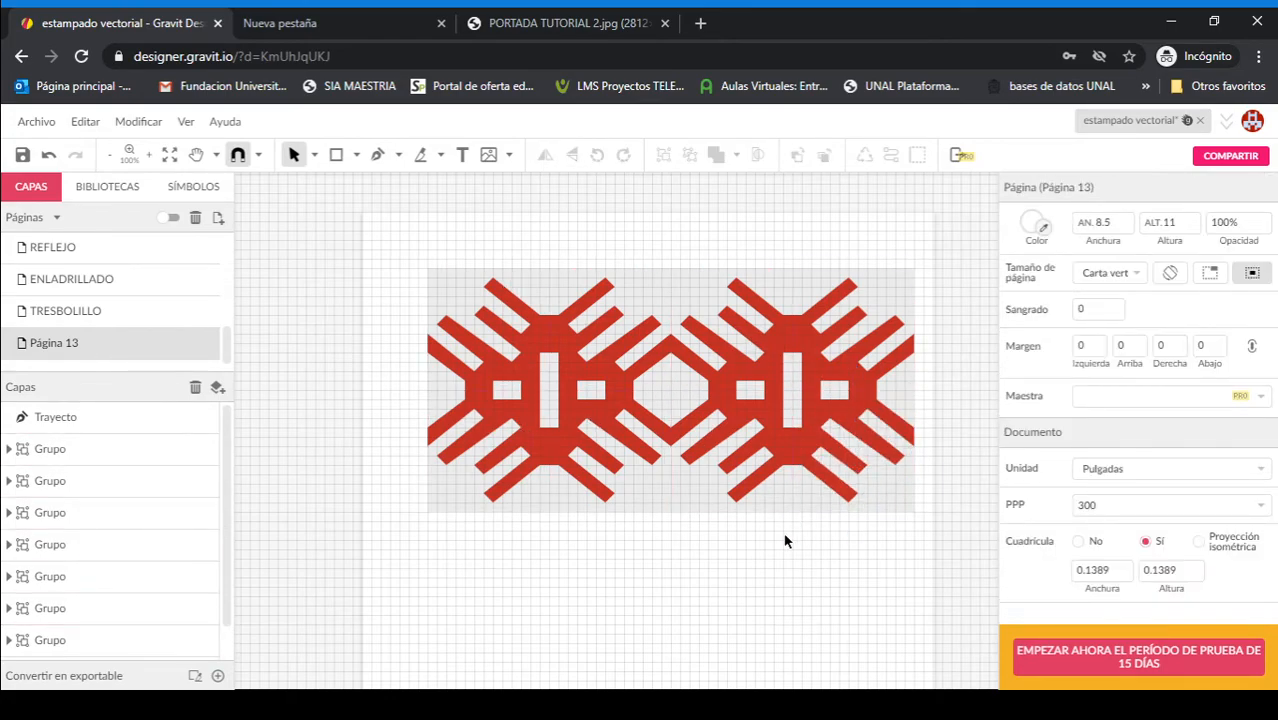
Step: Duplicate all eight modules directly below the originals to form a two-by-two arrangement of mirrored motifs
key(ctrl+minus)
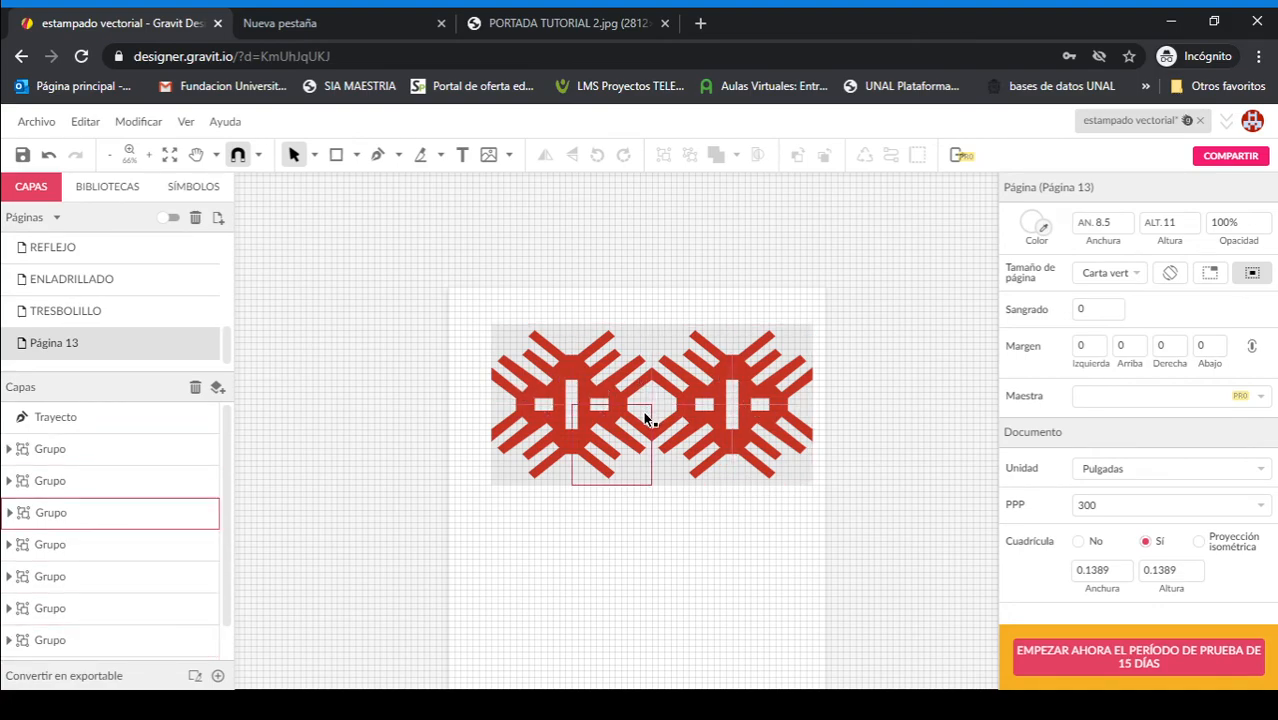
drag(481, 354, 790, 487)
drag(764, 373, 759, 542)
click(887, 463)
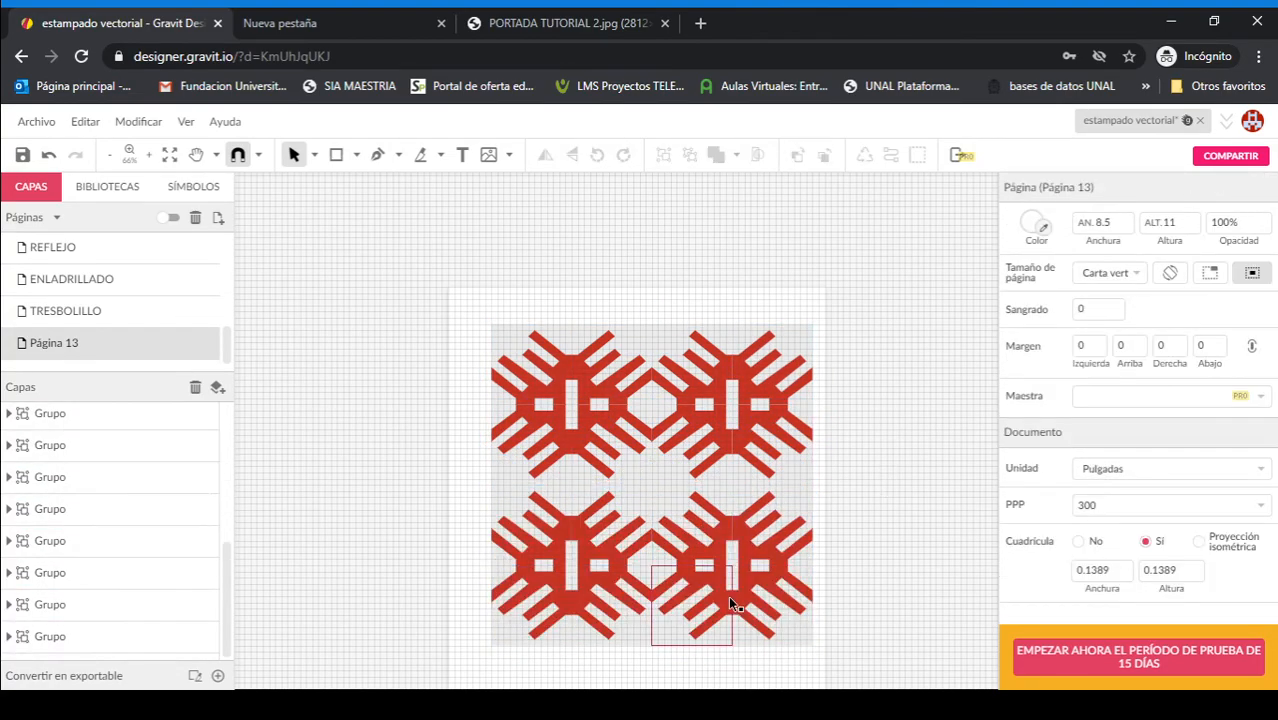
Step: Place a copy of the pattern's lower-left module alone below the pattern, at about X 0.97 in and Y 8.61 in
scroll(726, 590, down, 2)
scroll(641, 507, down, 2)
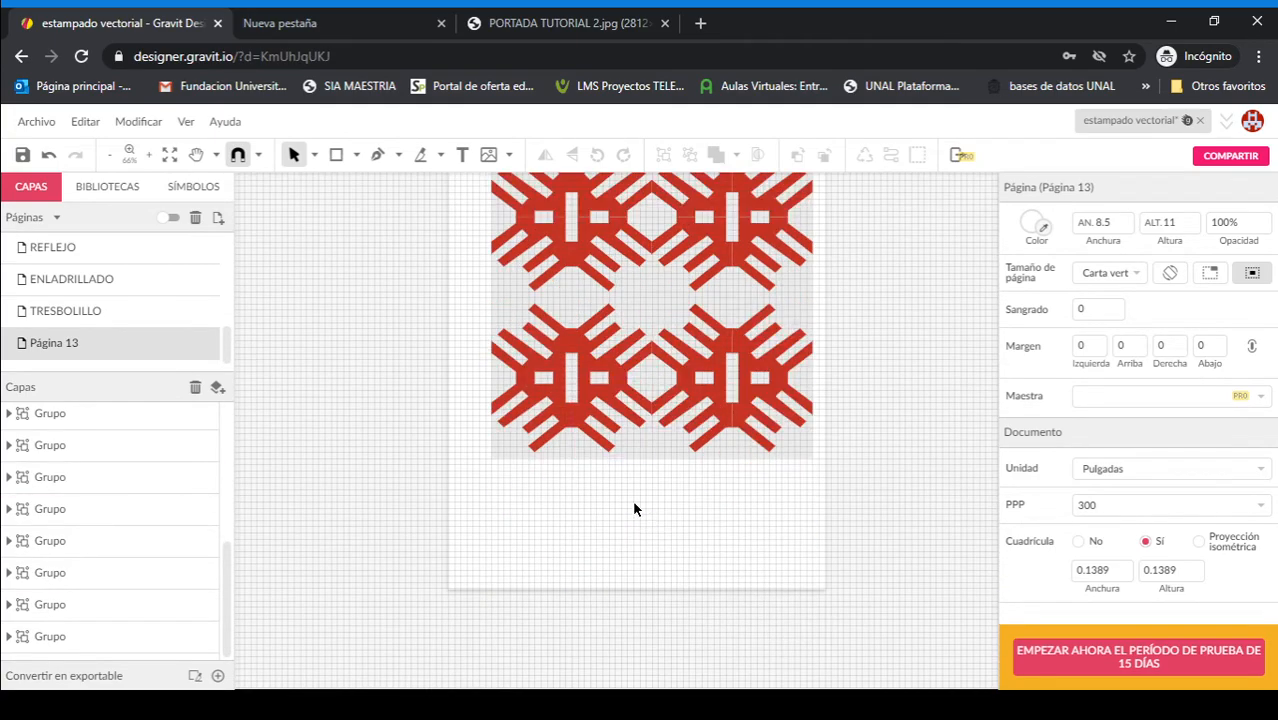
click(542, 447)
drag(563, 417, 568, 519)
click(729, 562)
scroll(729, 568, up, 2)
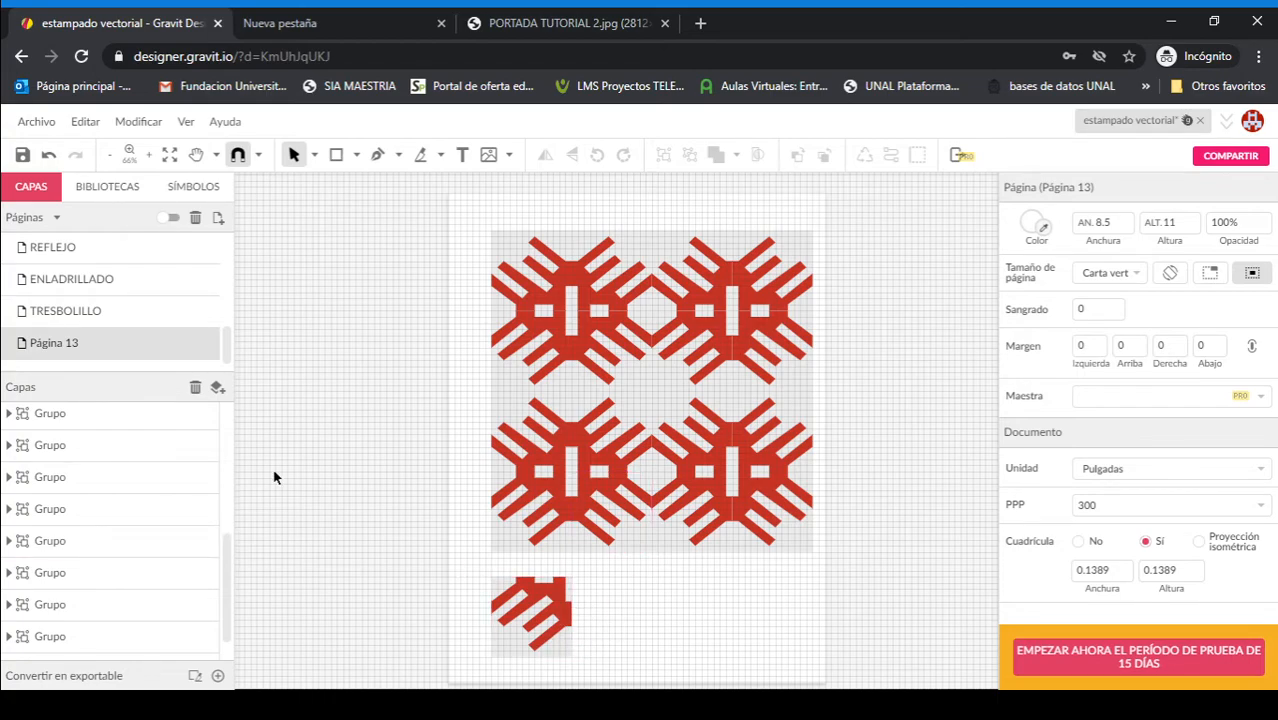
Step: Copy the "Módulo" text from the TRESBOLILLO page to Página 13 and place it beside the standalone module, at about X 4.27, Y 9.06 in
click(62, 314)
click(735, 346)
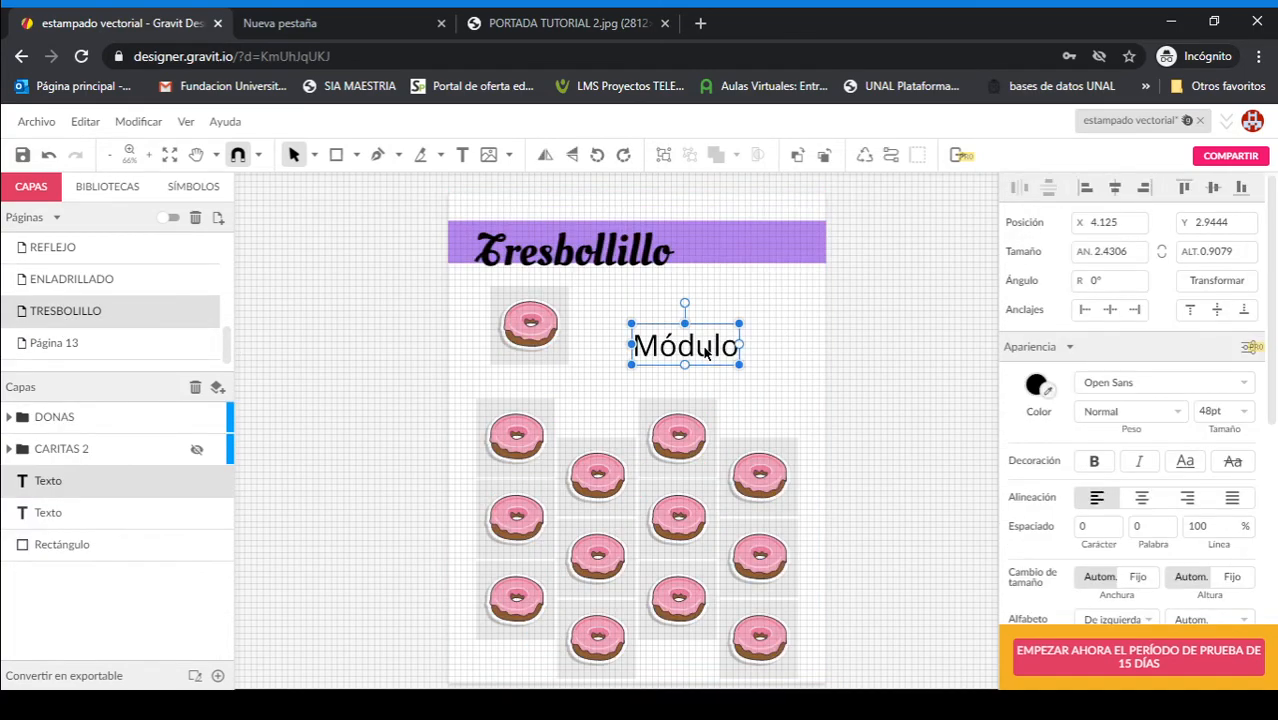
click(50, 345)
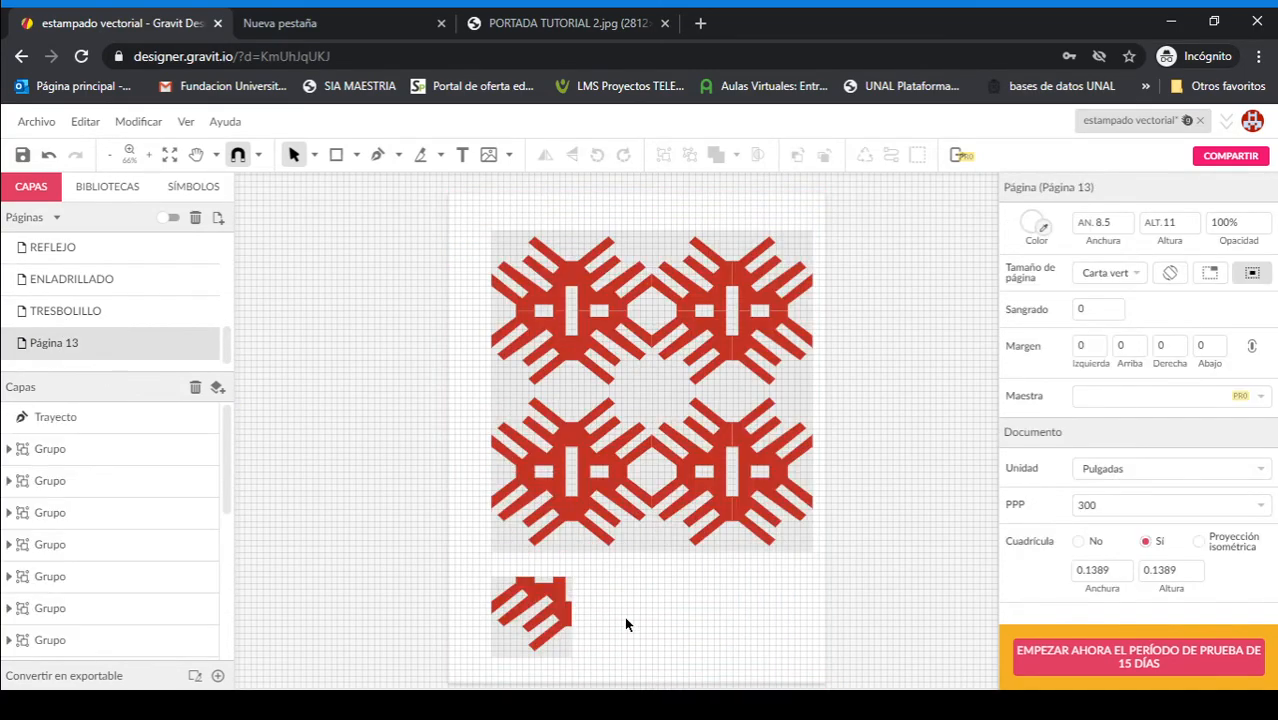
key(ctrl+v)
drag(667, 356, 672, 626)
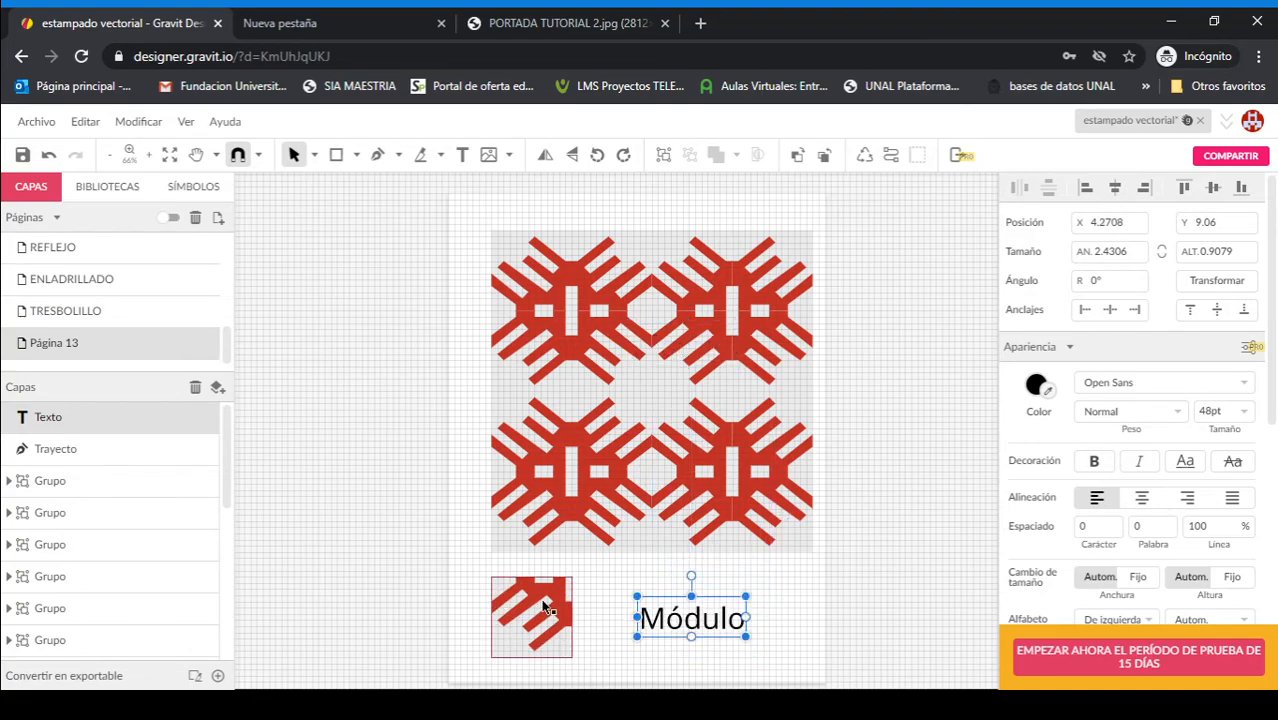
click(550, 597)
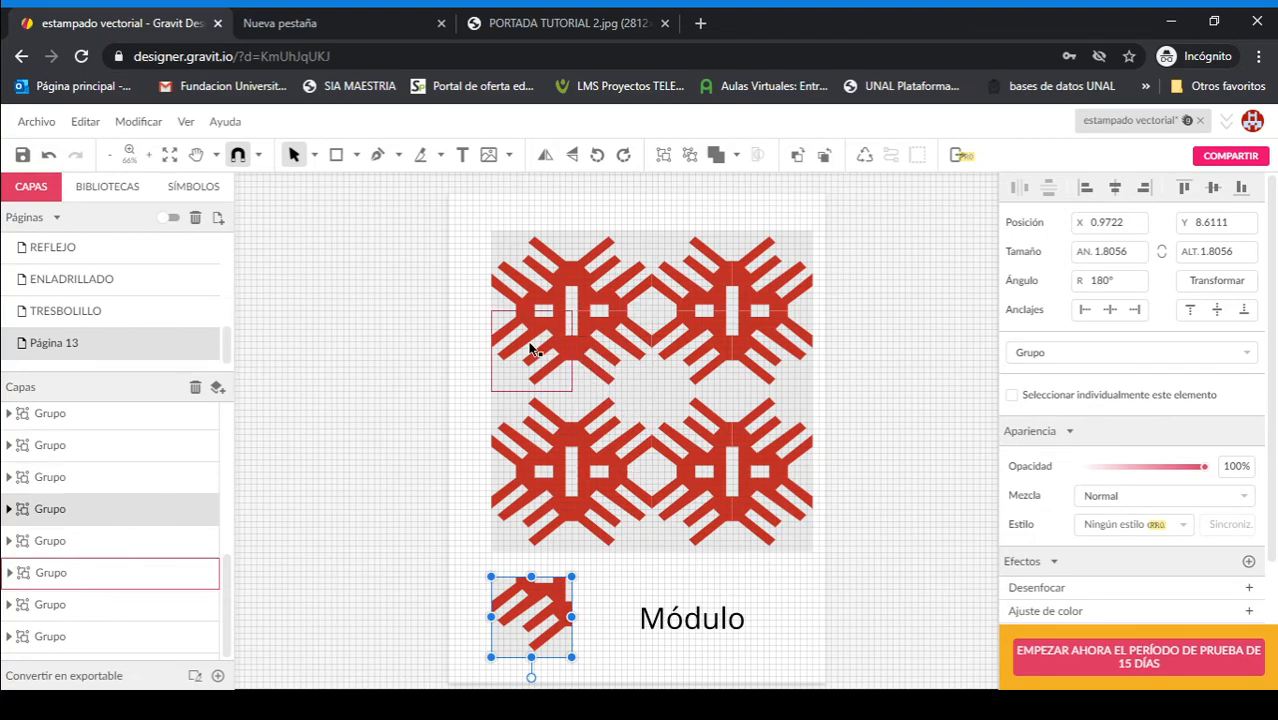
click(557, 273)
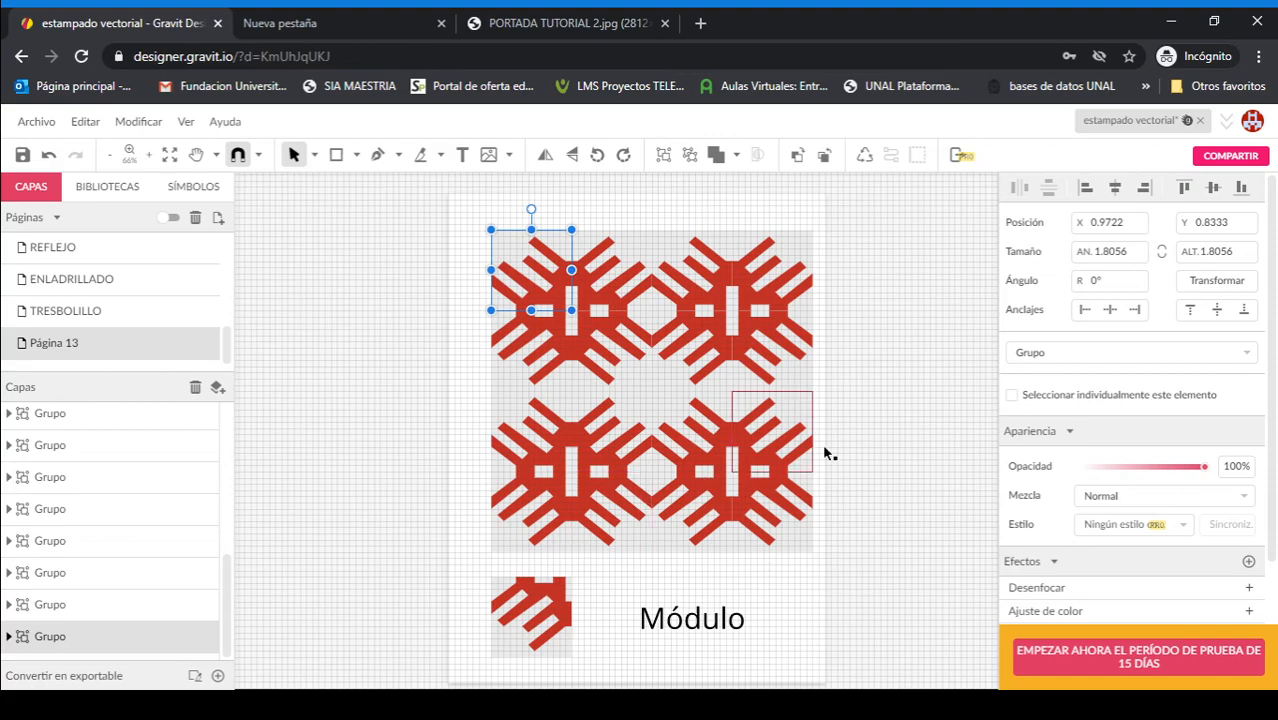
click(931, 408)
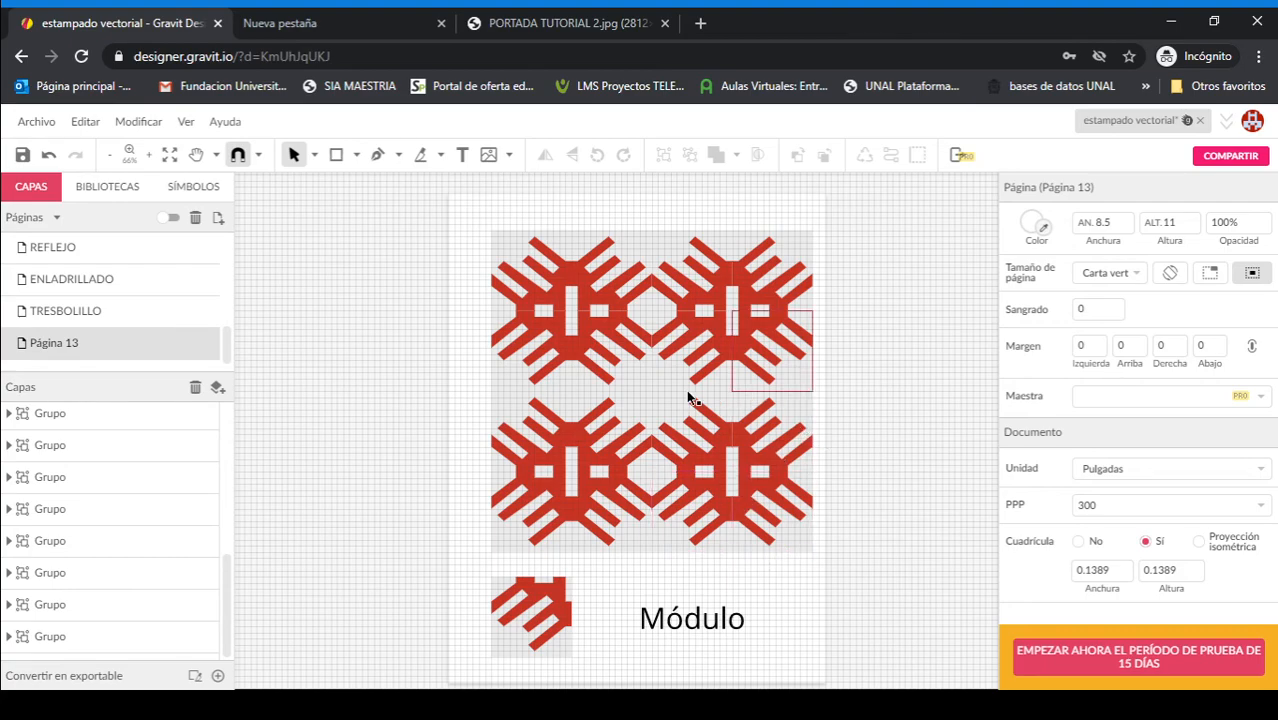
Step: Switch to the browser tab showing the cover image PORTADA TUTORIAL 2.jpg
click(524, 20)
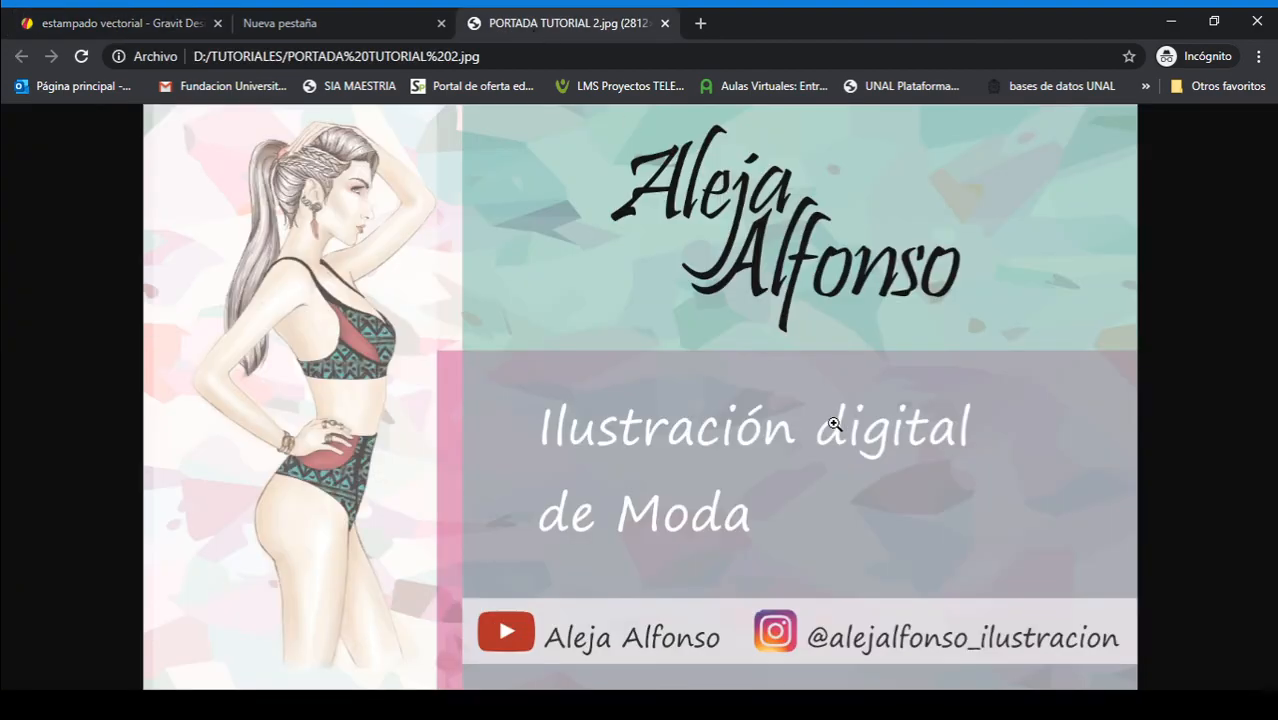